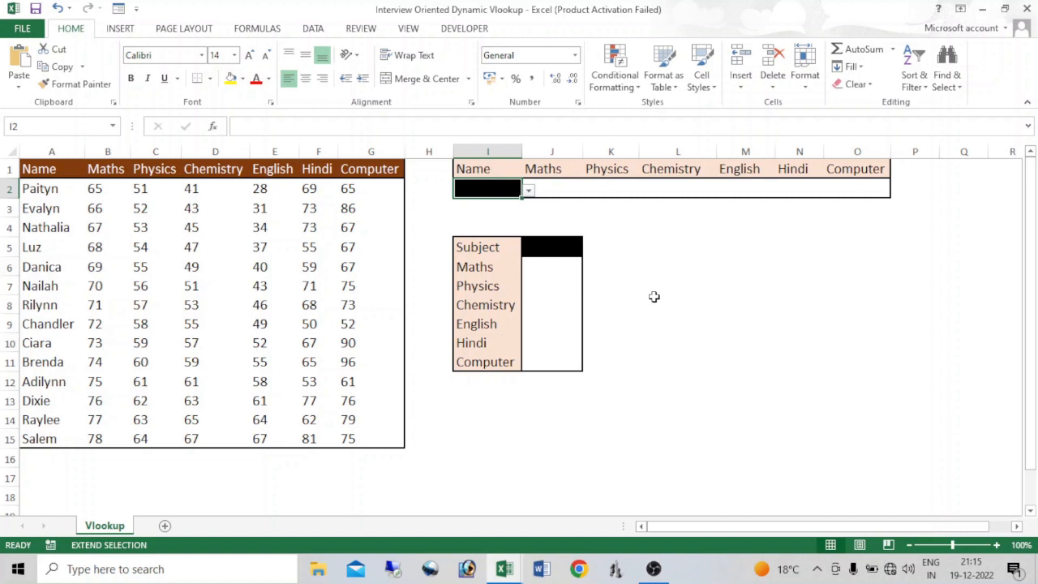
left_click(547, 190)
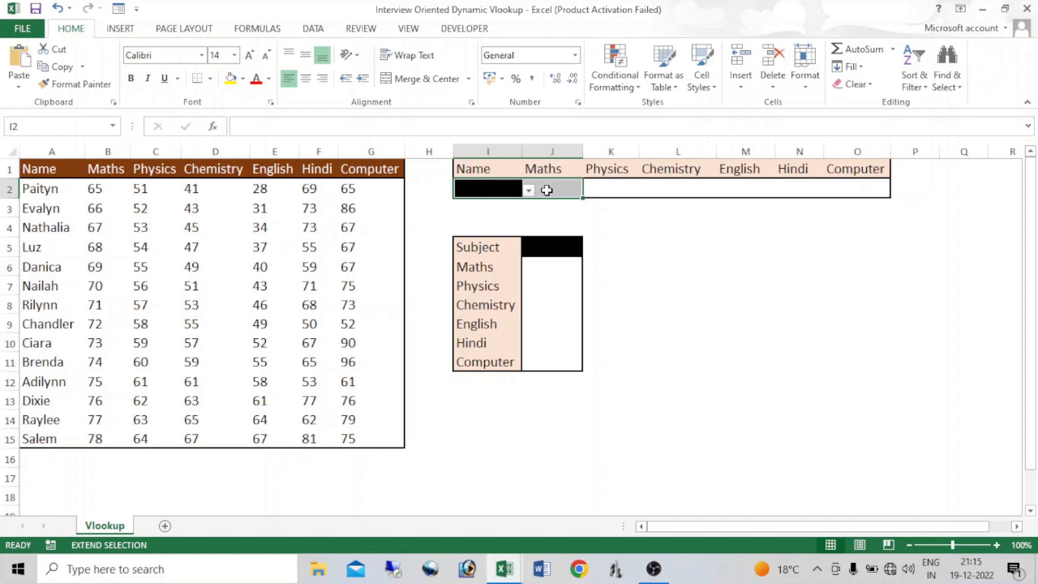
left_click_drag(547, 190, 857, 192)
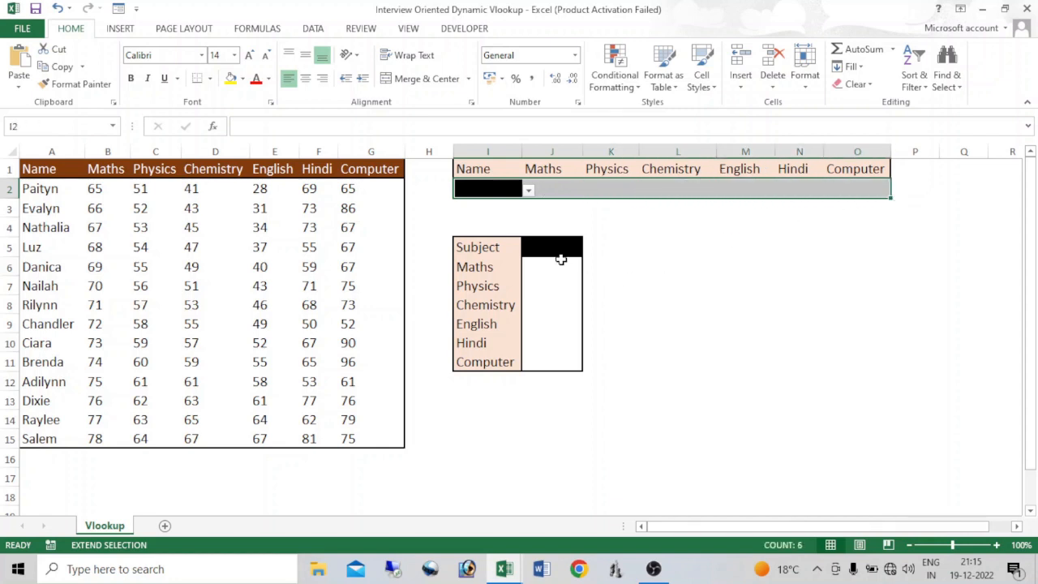
left_click_drag(550, 271, 557, 301)
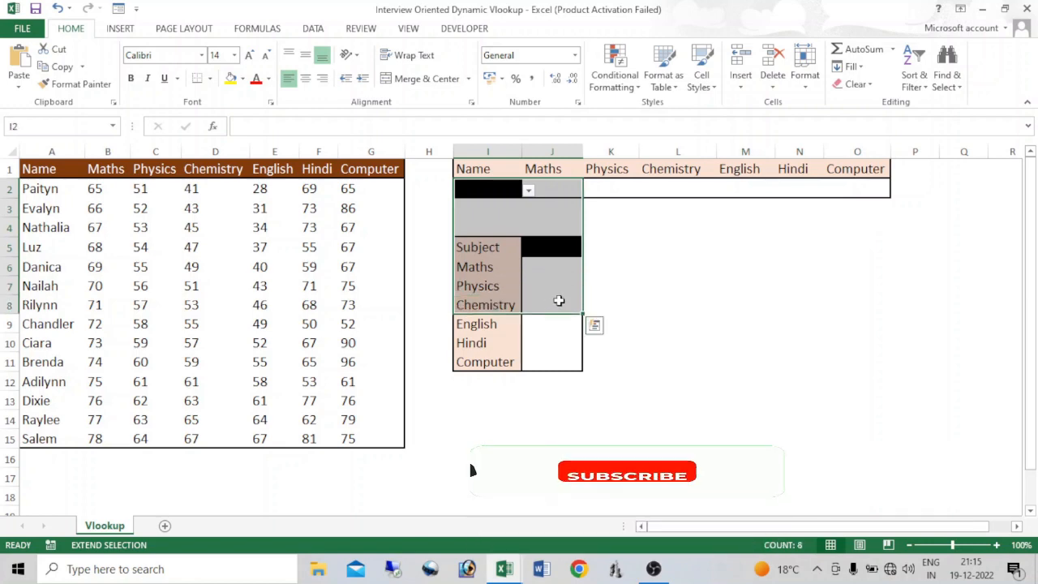
Leave extended selection mode and choose the third student from the Name list in cell I2.
key("Escape")
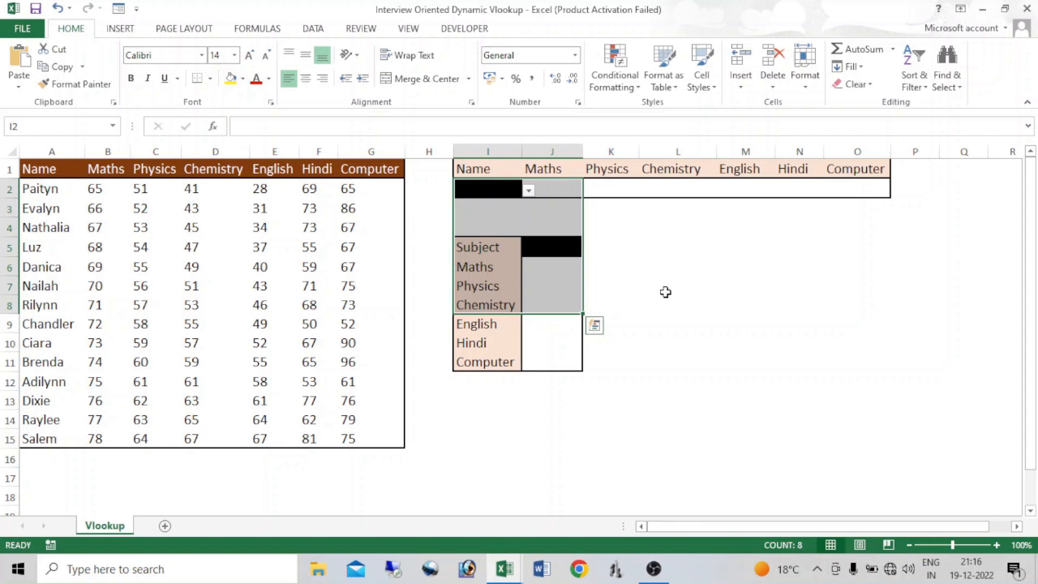
left_click(523, 191)
left_click(528, 191)
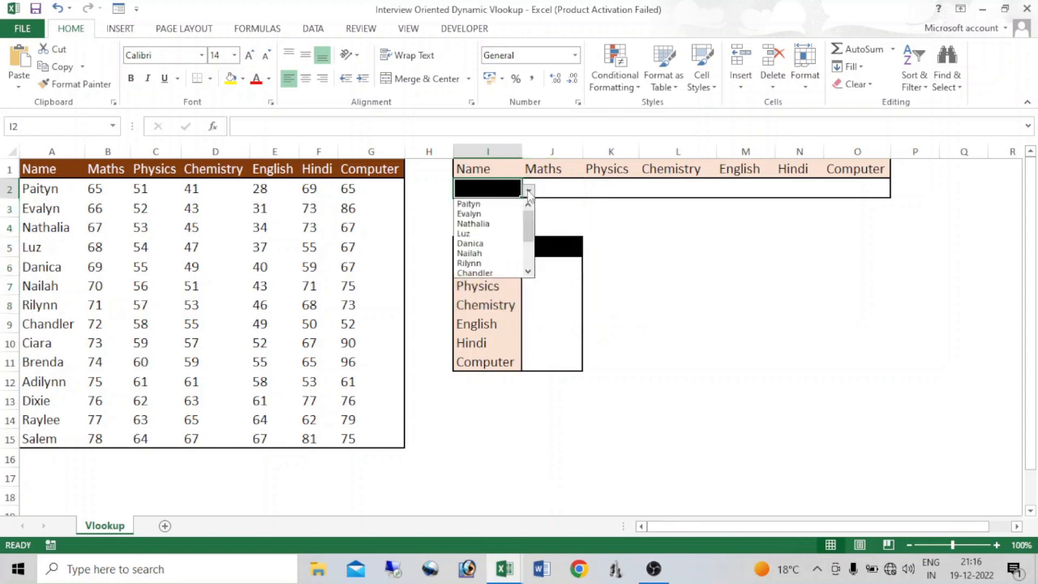
left_click(474, 223)
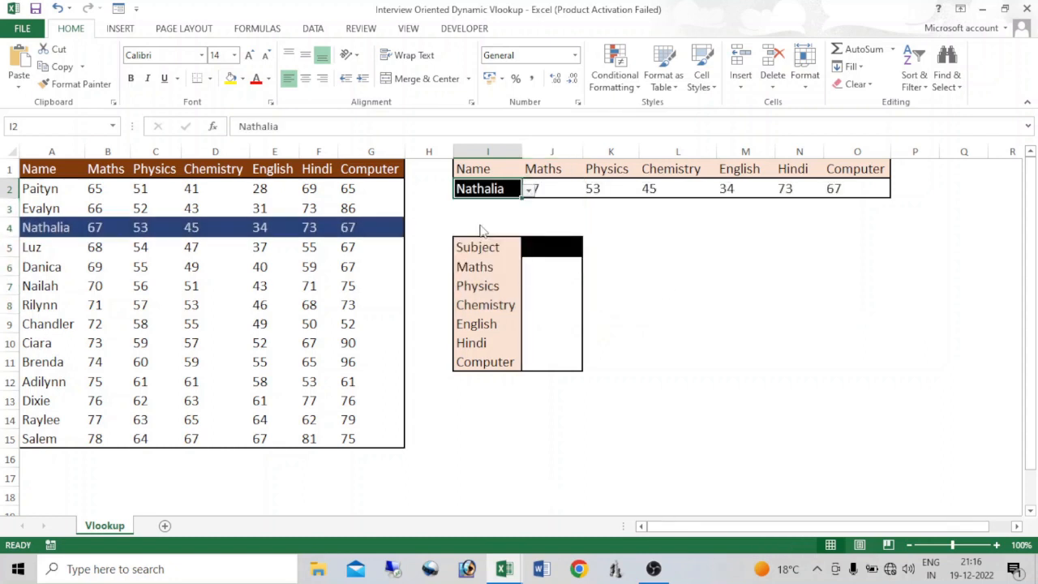
left_click(605, 228)
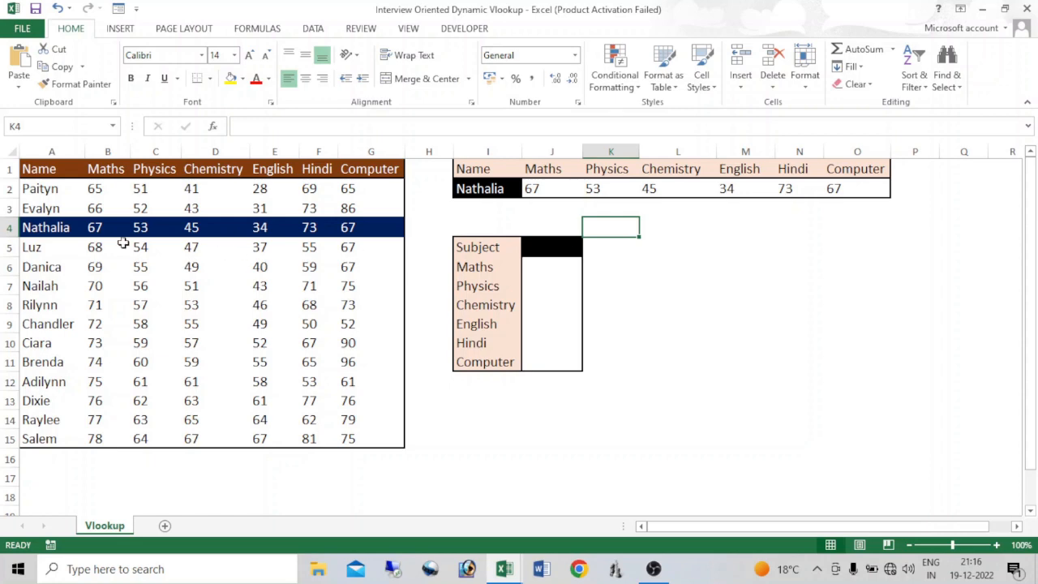
Choose the fifth student from the list in cell J5 beside Subject.
left_click(563, 250)
left_click(588, 251)
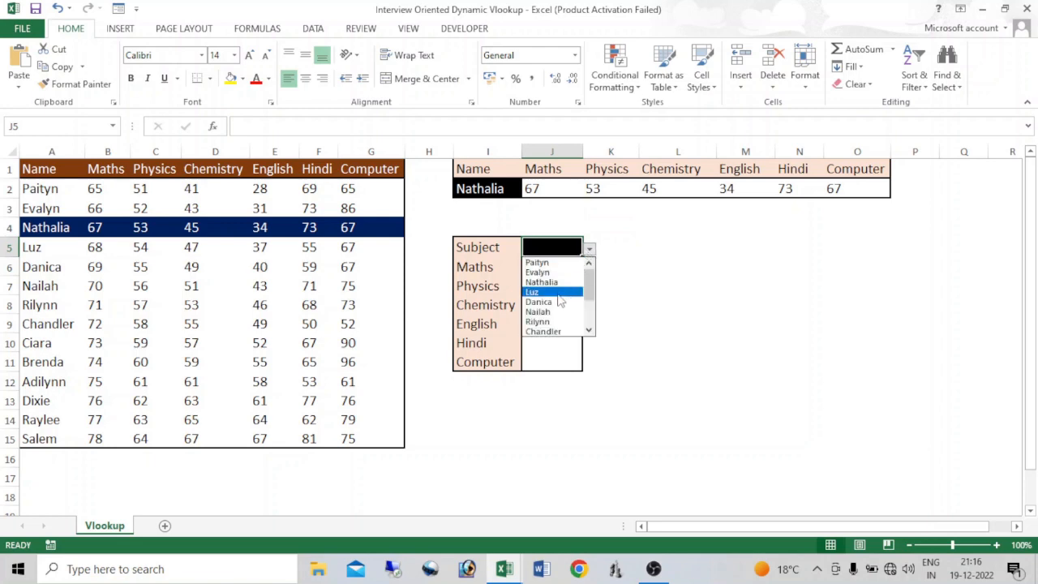
left_click(542, 301)
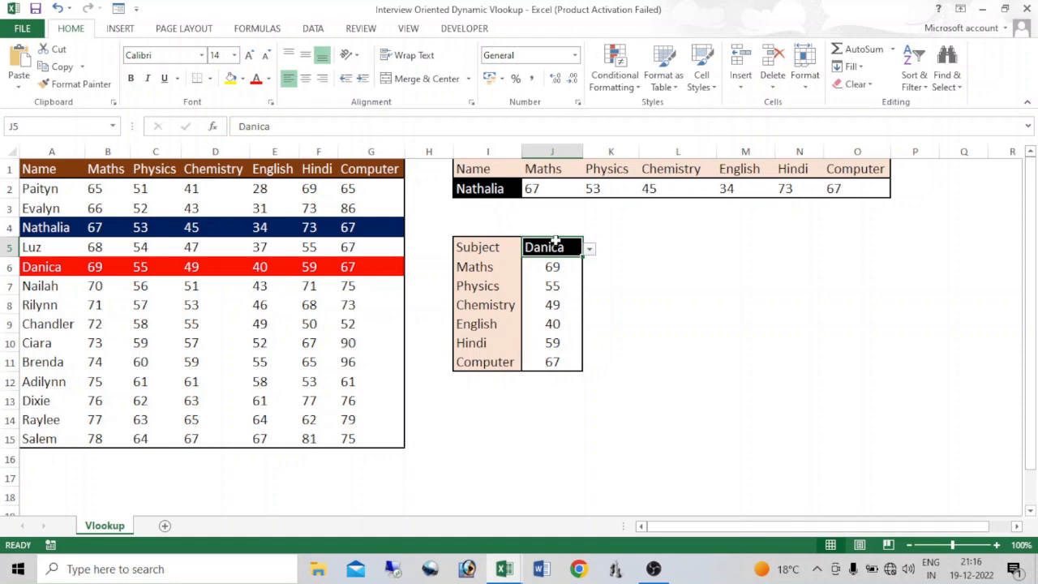
Replace the student in cell J5 with another one from further down its list.
left_click(590, 249)
left_click(597, 307)
left_click(590, 251)
left_click_drag(591, 309, 592, 276)
left_click(540, 282)
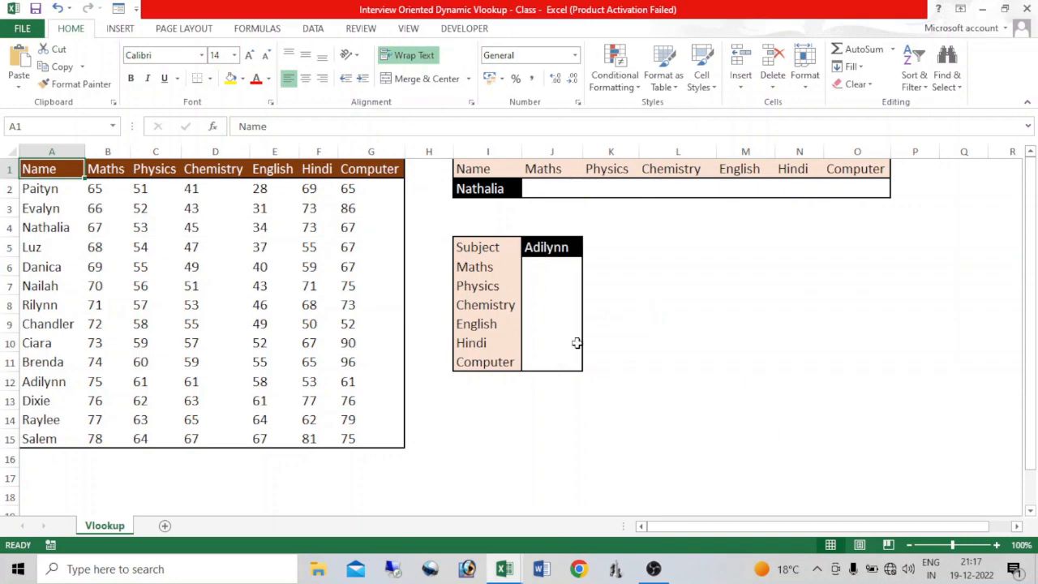
In the Class workbook, define the name data for the marks range A2:G15, without the header row.
left_click_drag(49, 195, 363, 426)
left_click(62, 127)
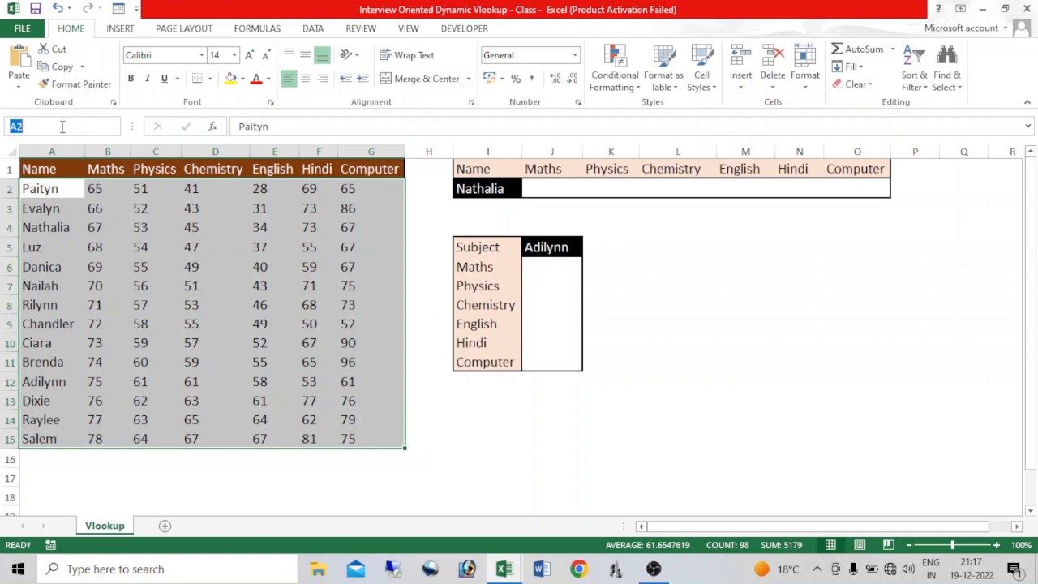
type("data")
key("Return")
left_click_drag(61, 191, 357, 422)
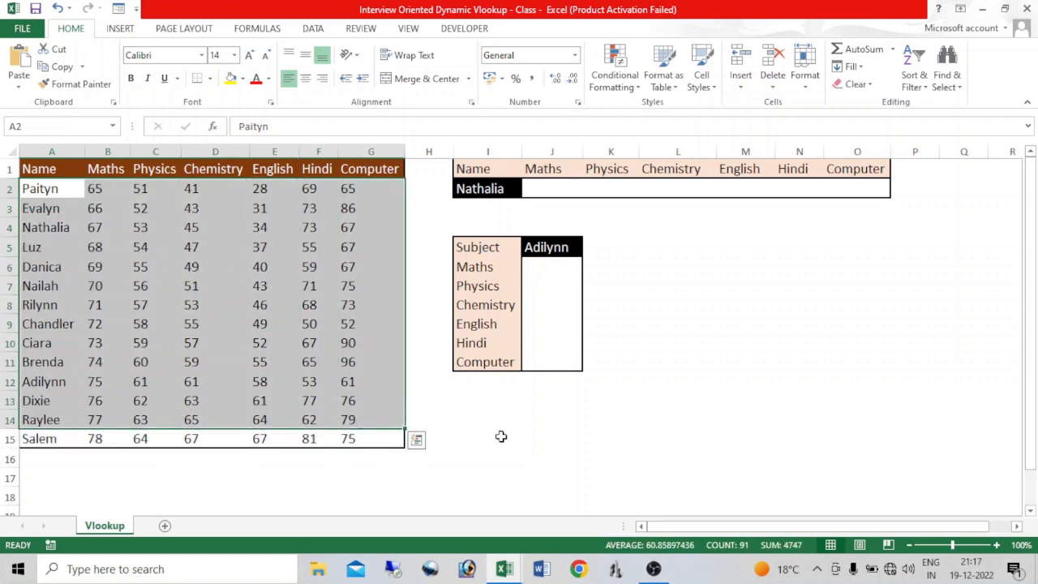
left_click(480, 398)
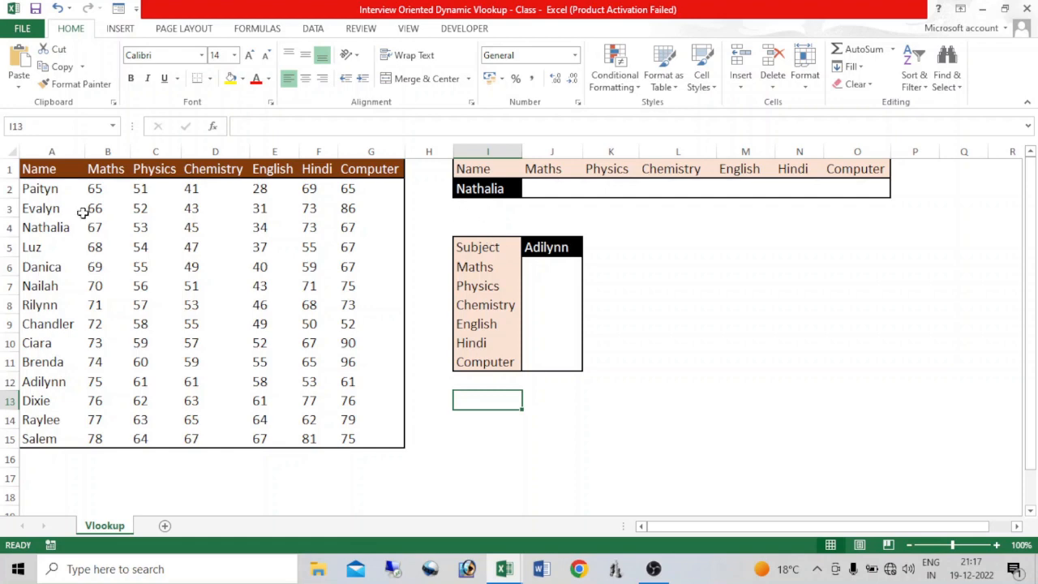
Create a formula-based conditional formatting rule for A2:G15 with the formula =$A2=$I$2.
left_click_drag(57, 192, 369, 429)
left_click(618, 83)
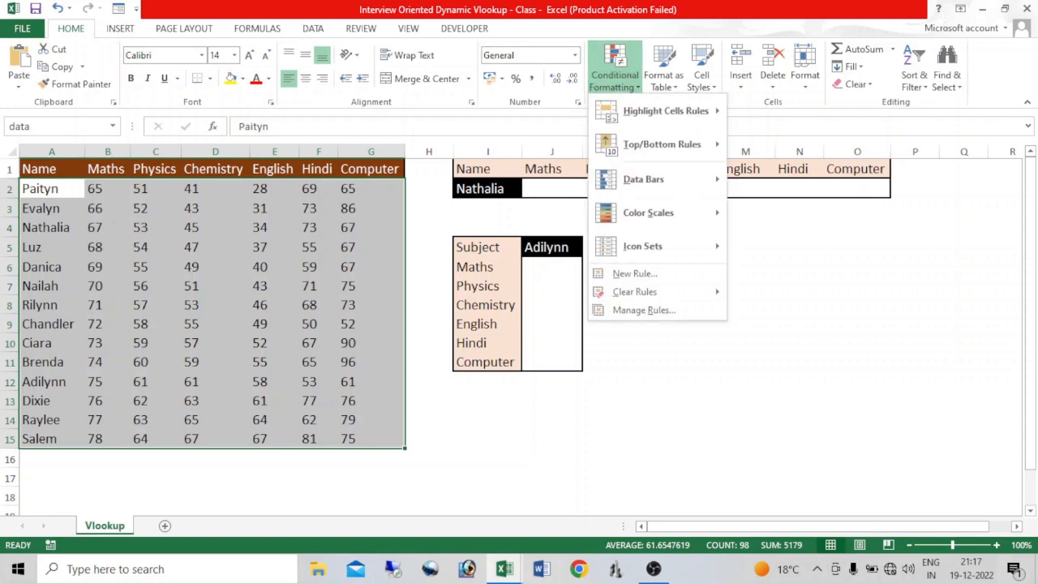
left_click(667, 280)
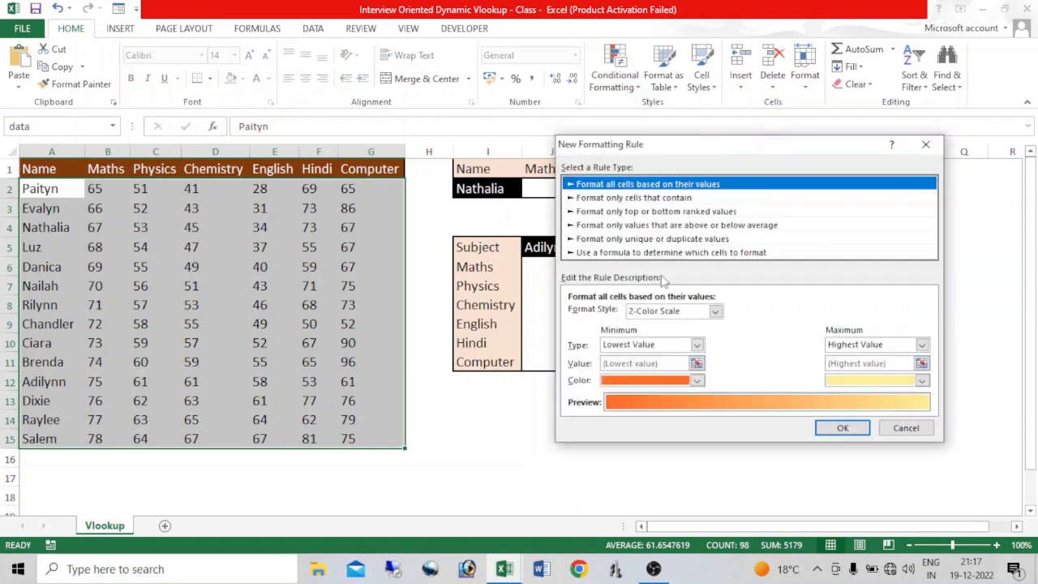
left_click(653, 253)
left_click(639, 314)
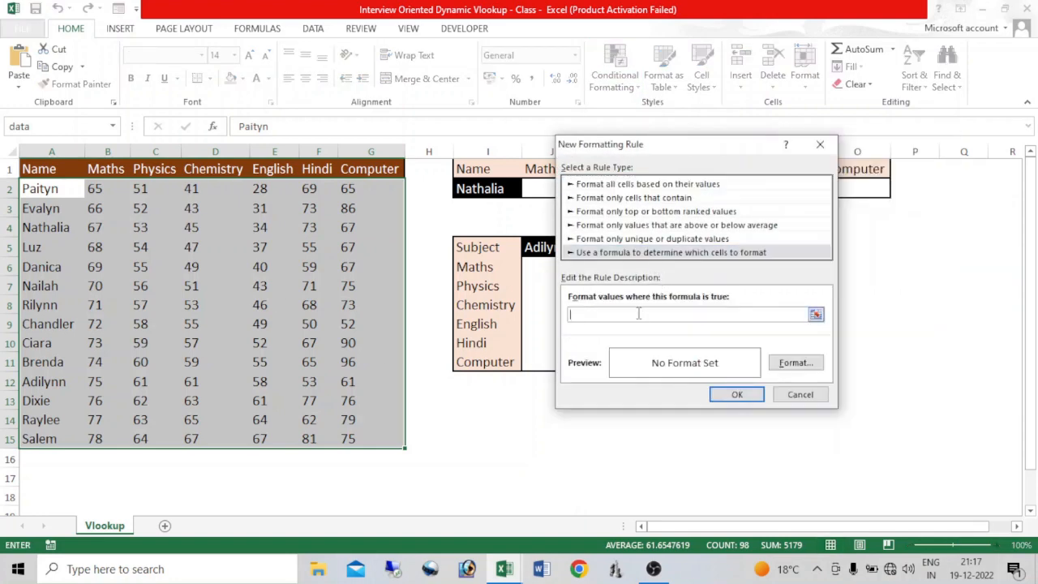
left_click_drag(656, 146, 741, 171)
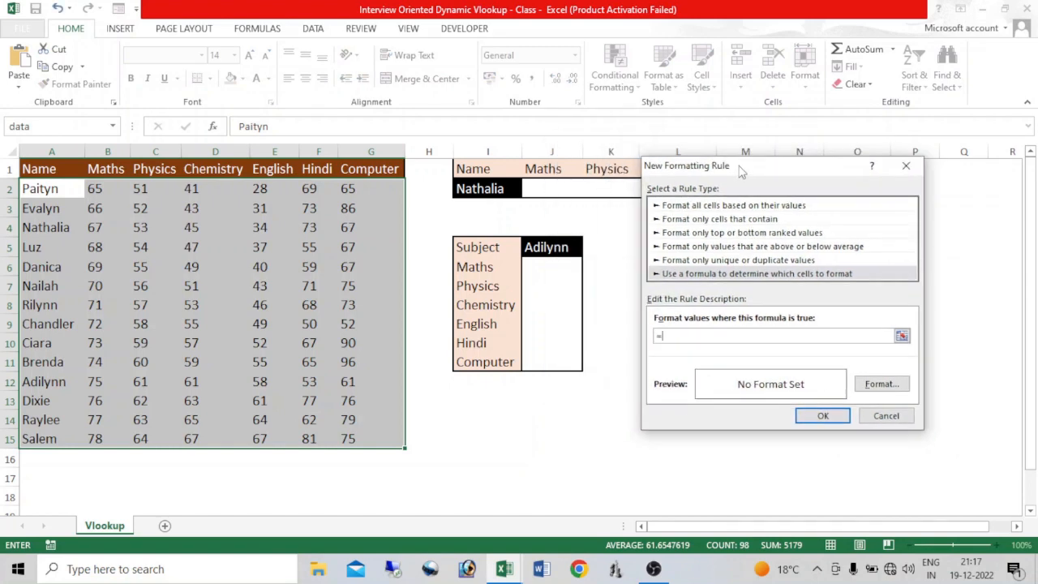
left_click(66, 192)
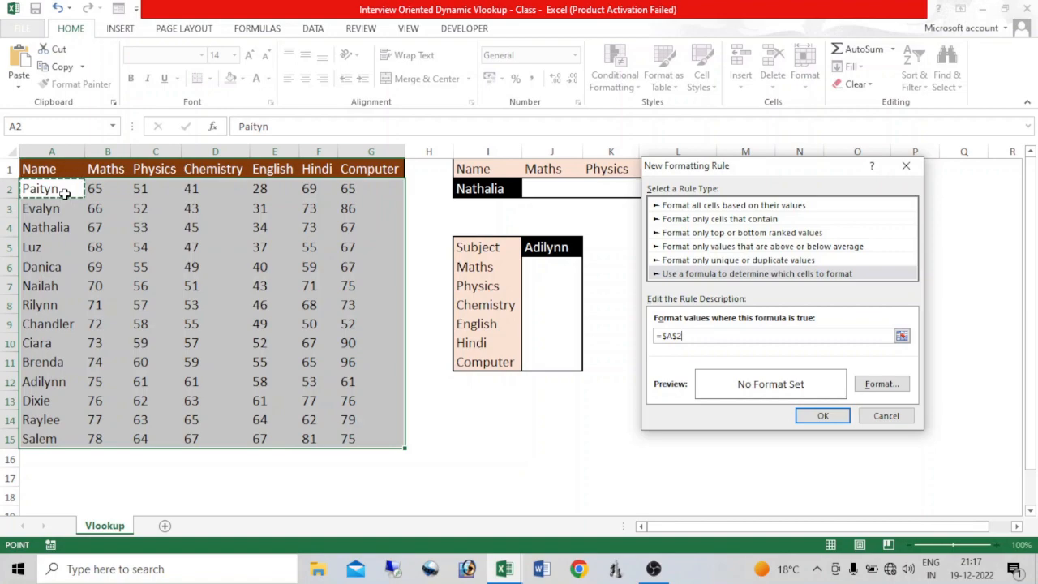
key("F4")
key("F4")
type("=")
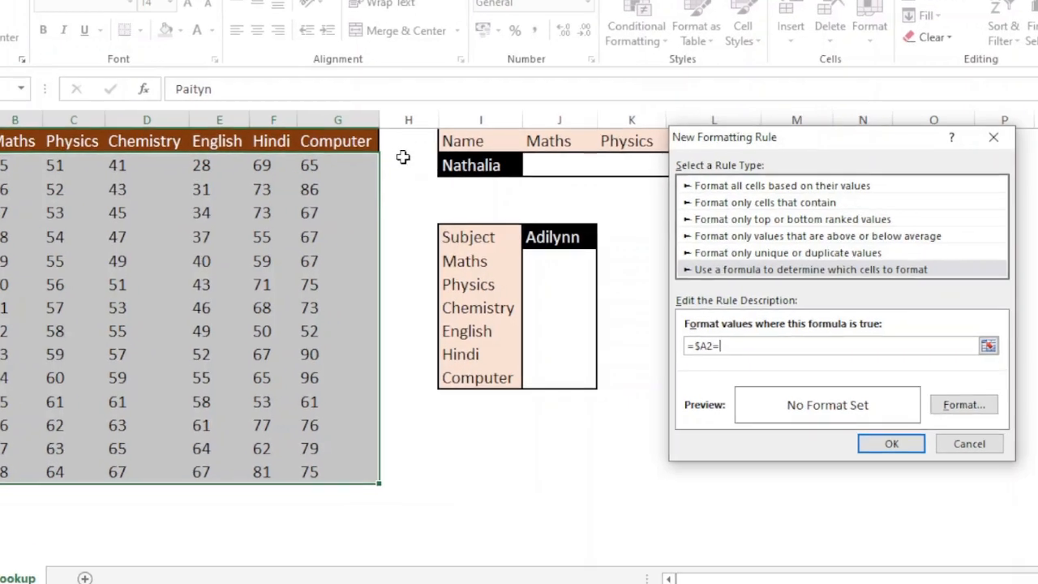
left_click(479, 166)
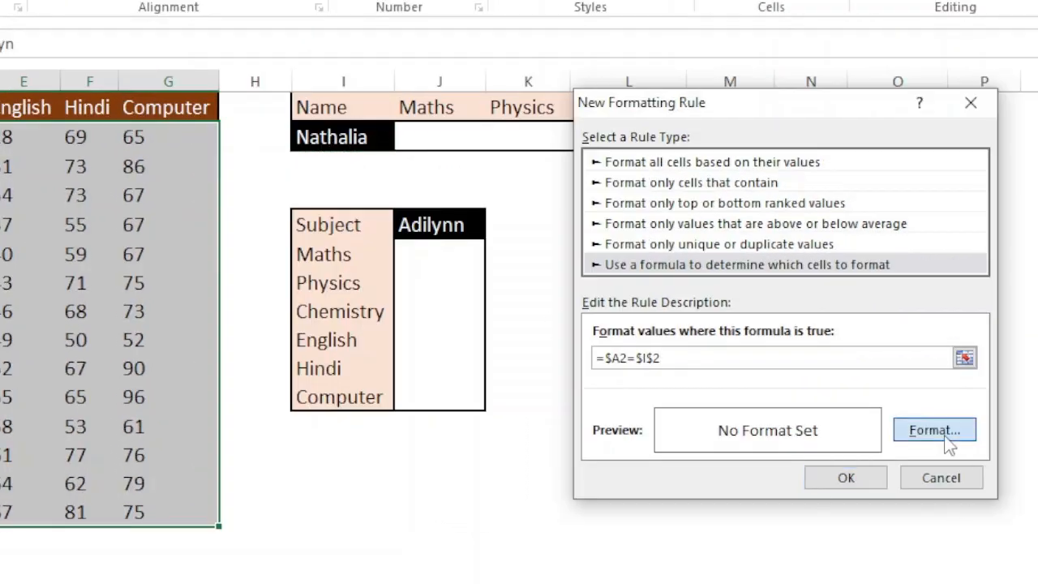
Give the I2 rule a red fill with bold white text and apply it to the marks range.
left_click(945, 437)
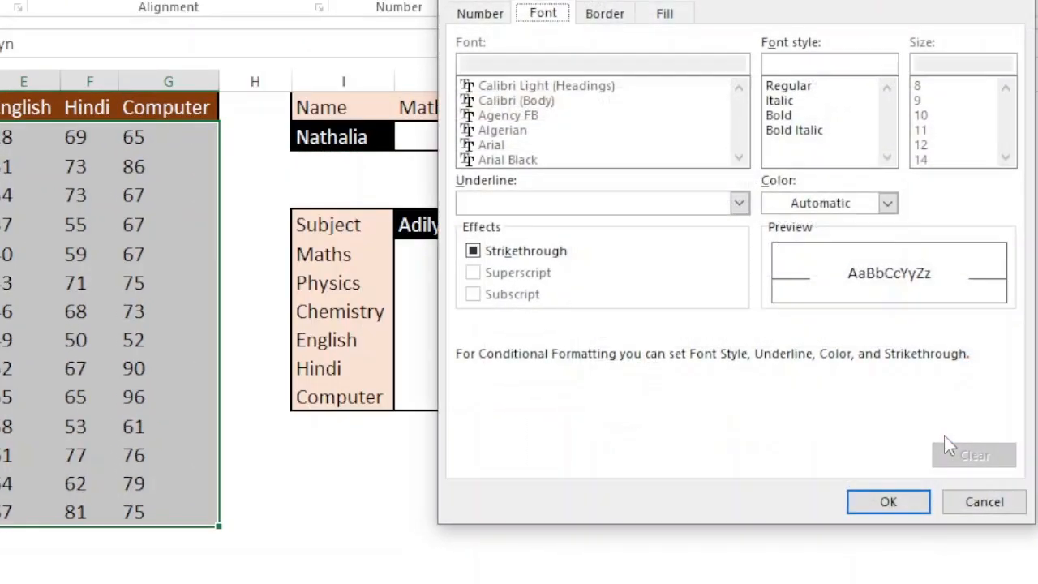
left_click(664, 18)
left_click(499, 238)
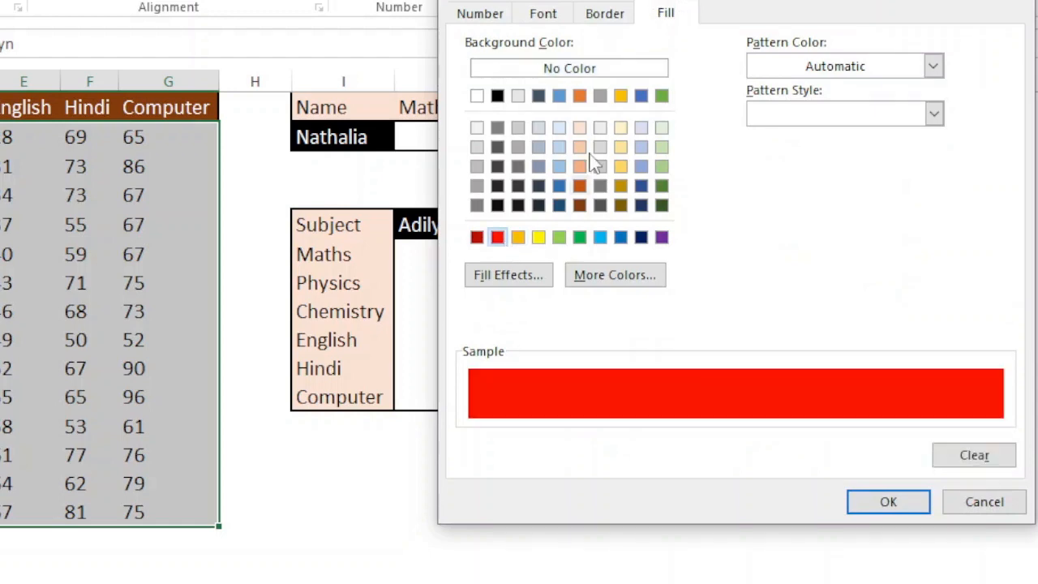
left_click(555, 15)
left_click(780, 115)
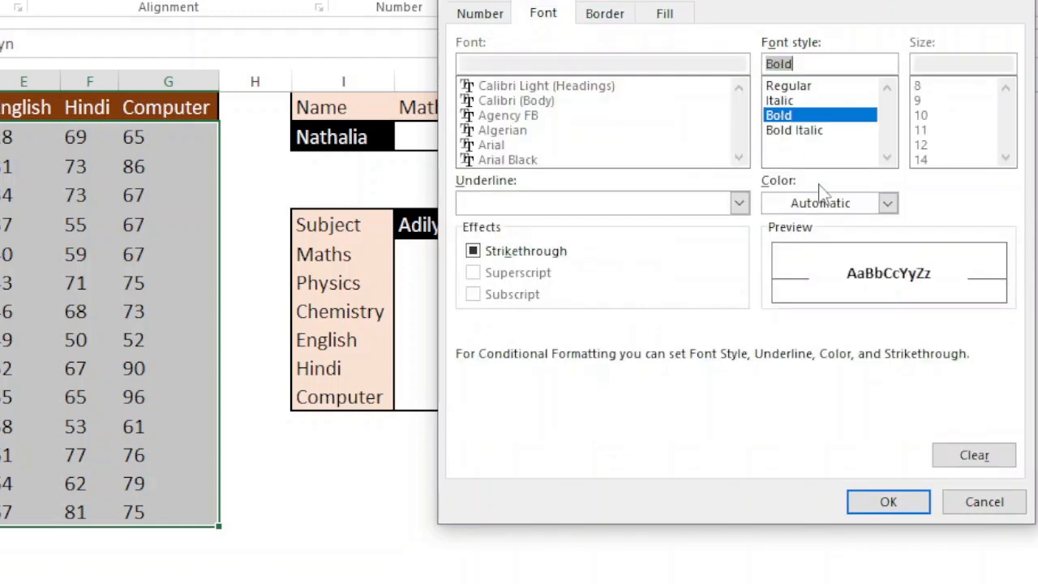
left_click(820, 204)
left_click(773, 280)
left_click(884, 503)
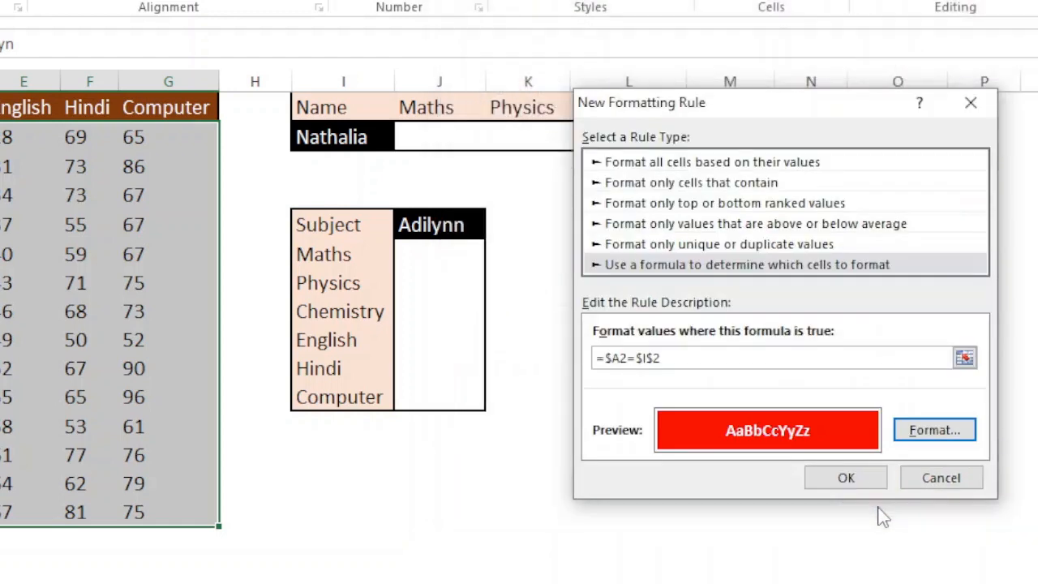
left_click(841, 479)
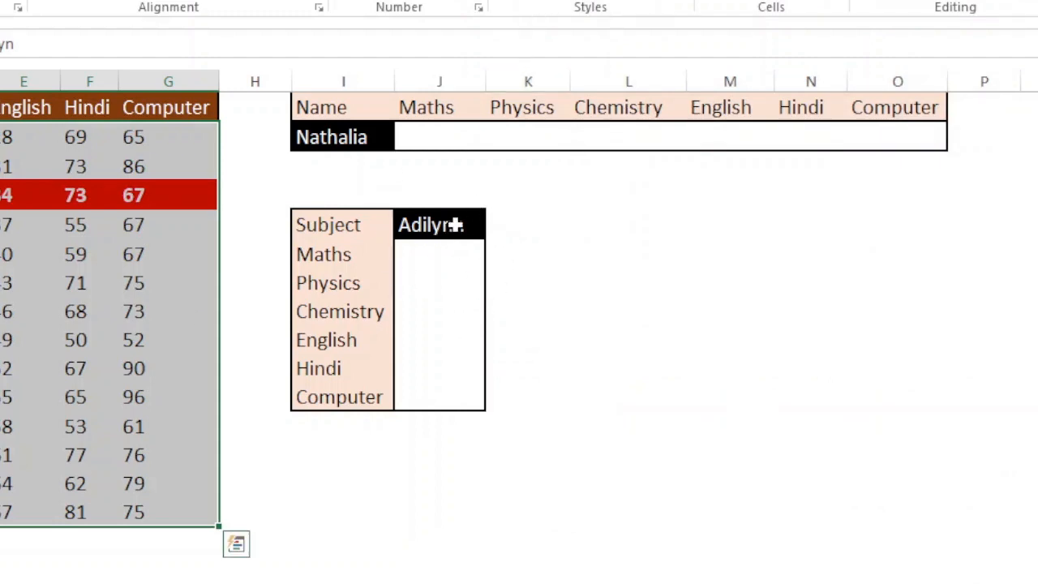
Create a second formula-based conditional formatting rule for A2:G15 with the formula =$A2=$J$5.
left_click(540, 7)
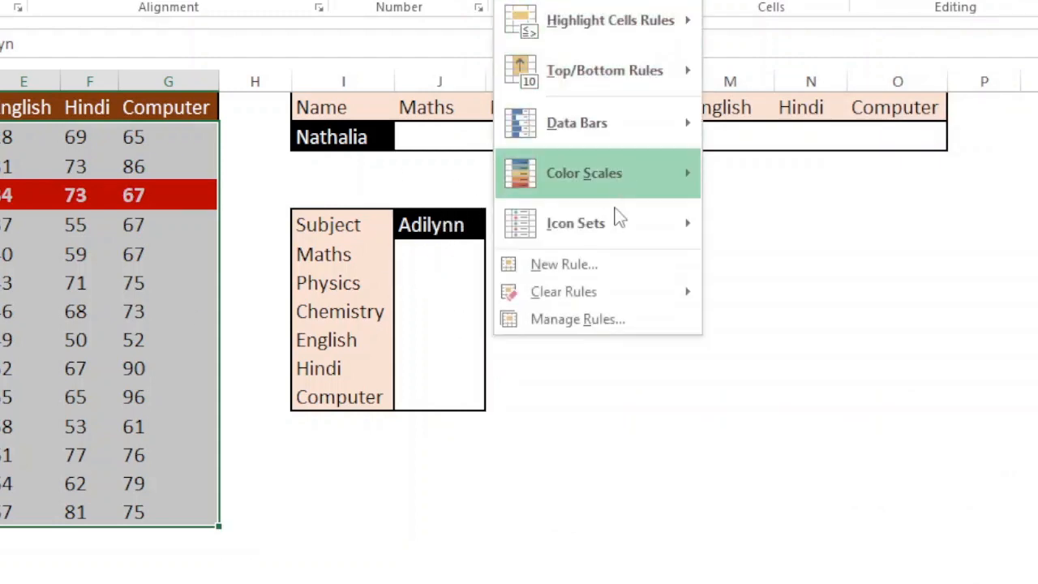
left_click(586, 267)
left_click(581, 240)
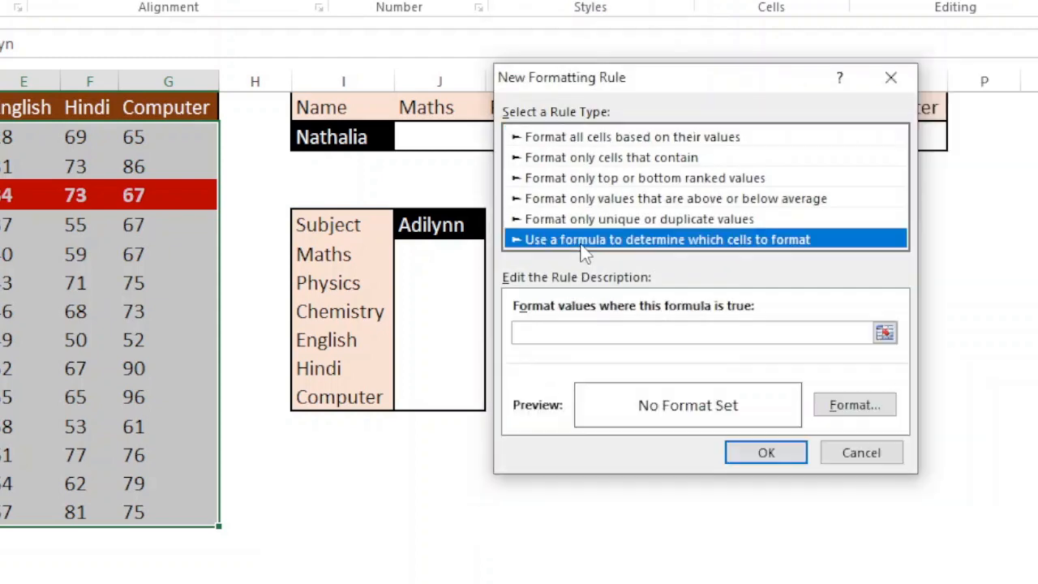
left_click(592, 331)
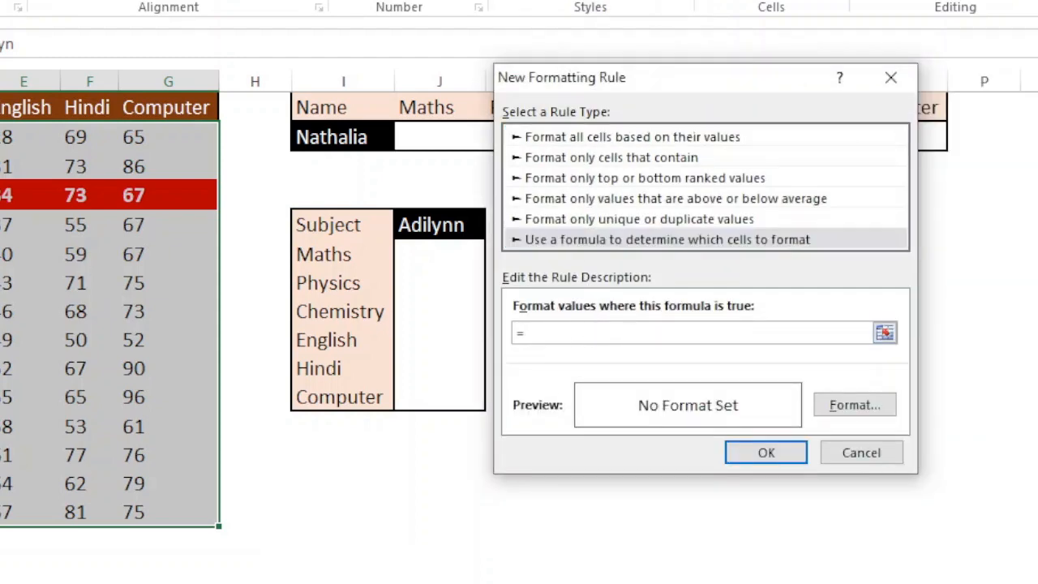
type("=$A$2")
key("F4")
key("F4")
left_click(453, 226)
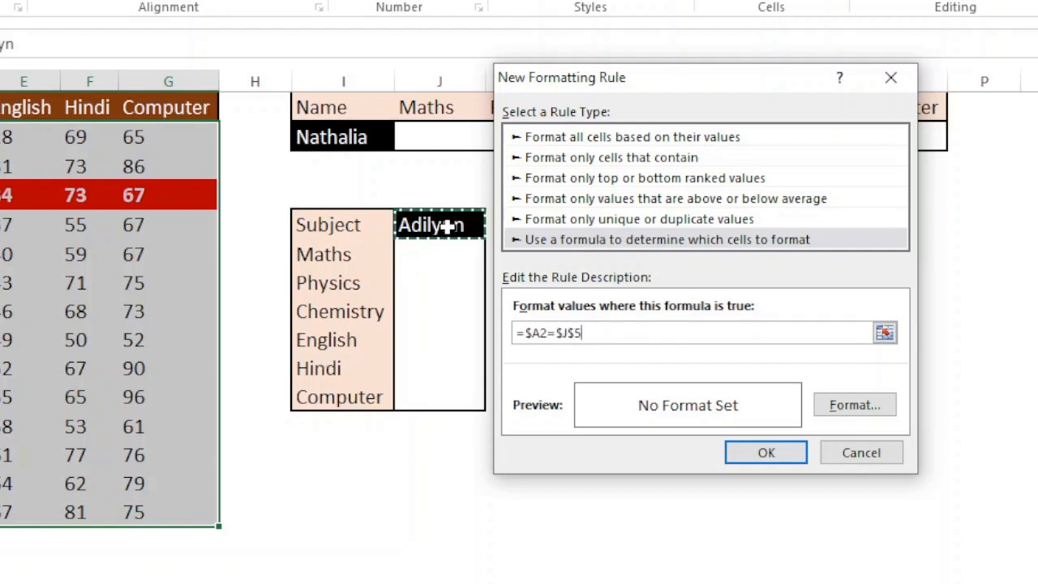
Give the J5 rule a dark blue fill with white text and apply it to the marks range.
left_click(852, 408)
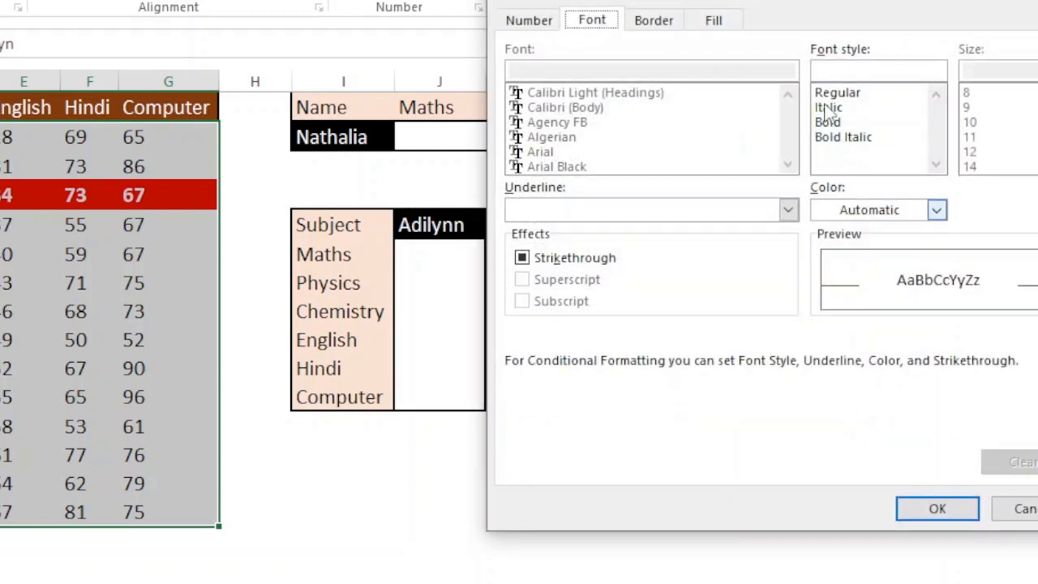
left_click(714, 20)
left_click(693, 248)
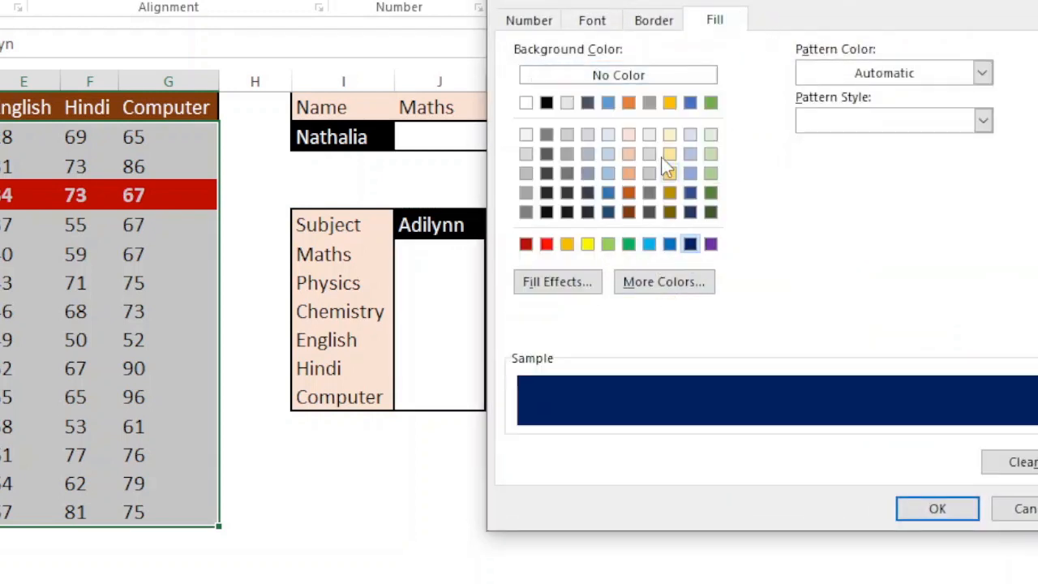
left_click(592, 21)
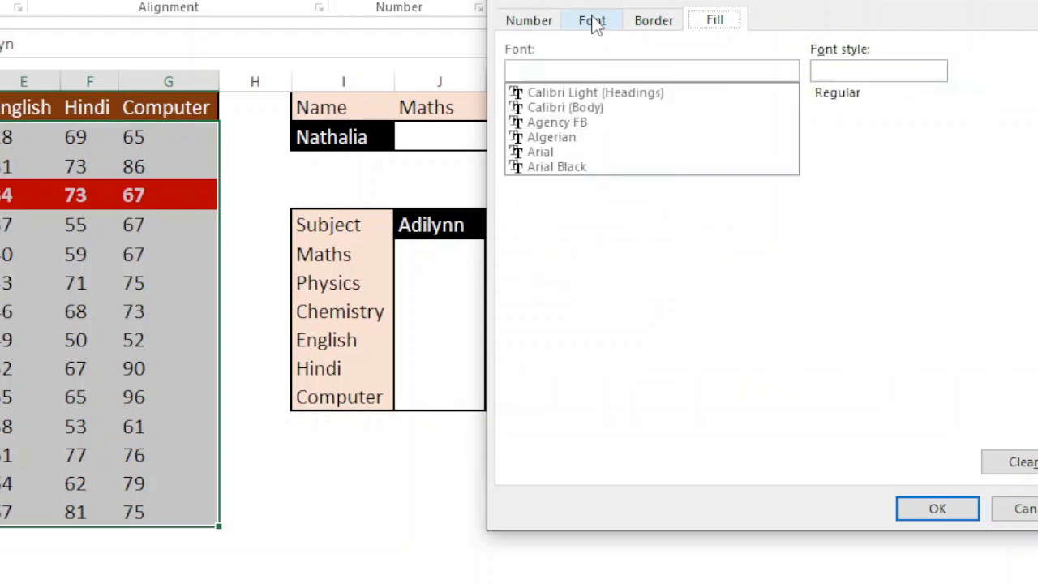
left_click(875, 212)
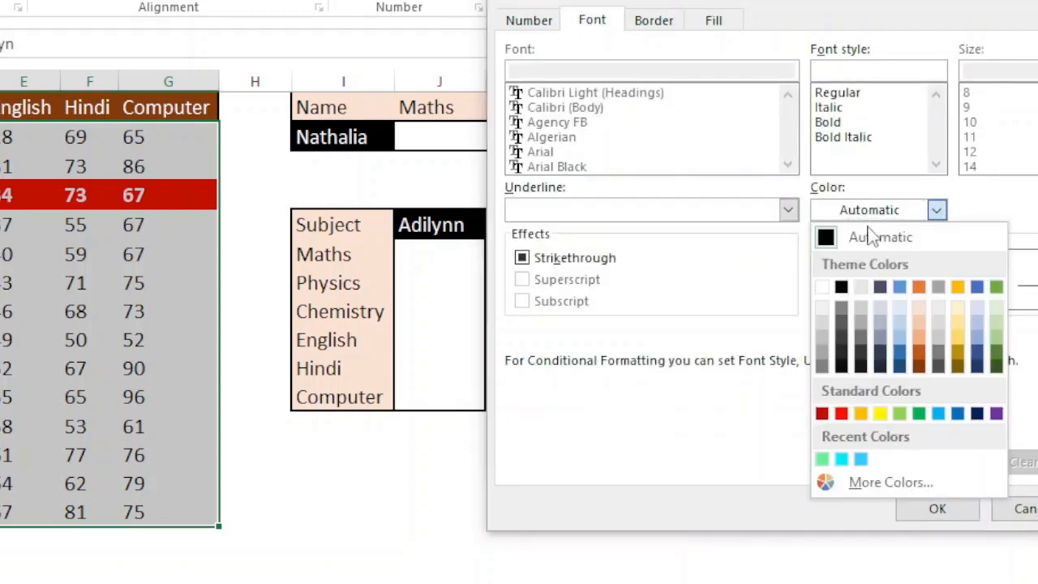
left_click(822, 287)
left_click(937, 509)
left_click(767, 455)
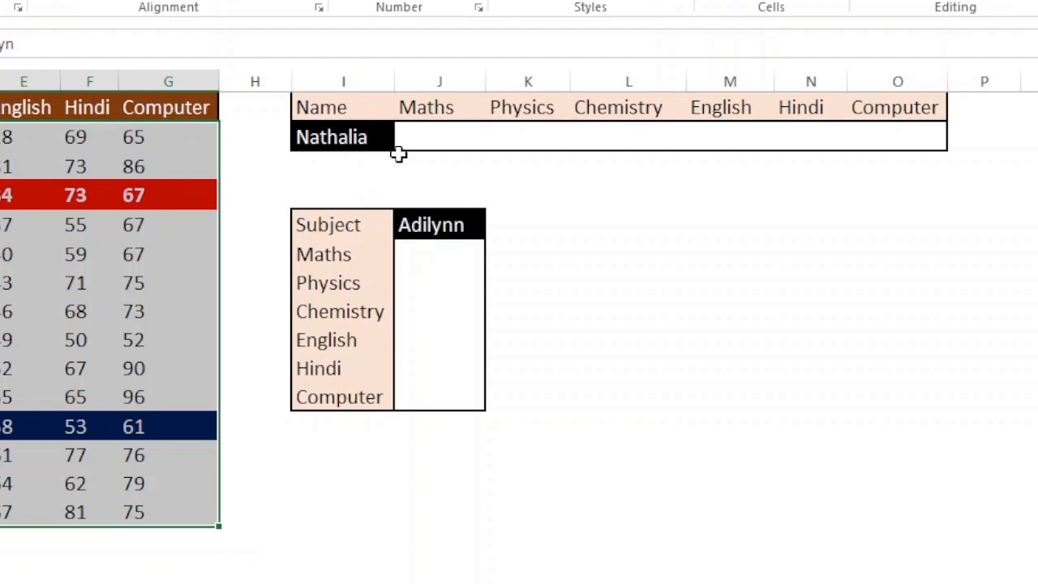
Begin a third formula-based conditional formatting rule for A2:G15 with an AND formula whose first condition is $A2=$I$2.
left_click(535, 6)
left_click(614, 262)
left_click(589, 215)
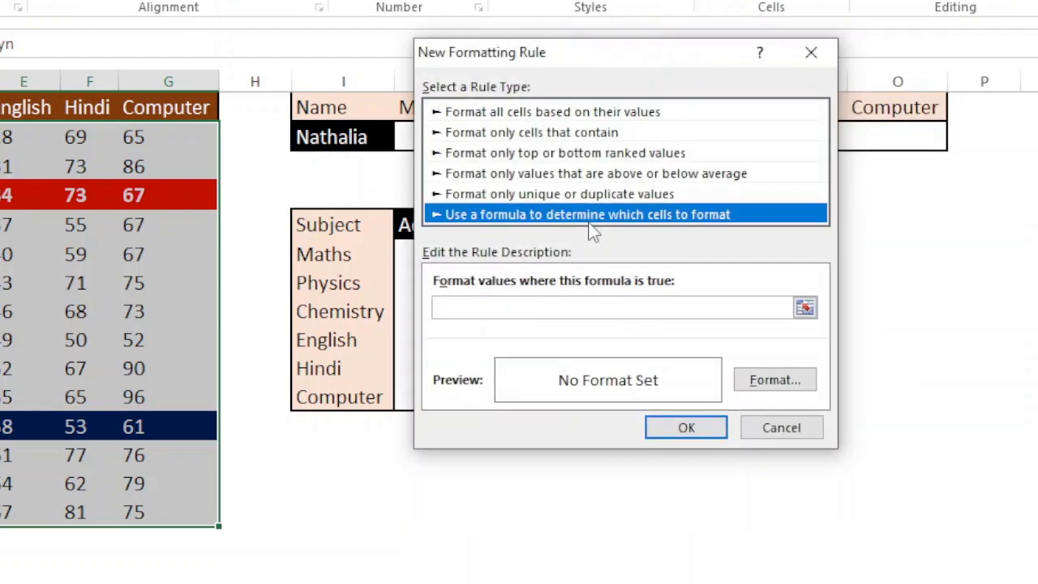
left_click(614, 309)
type("=and")
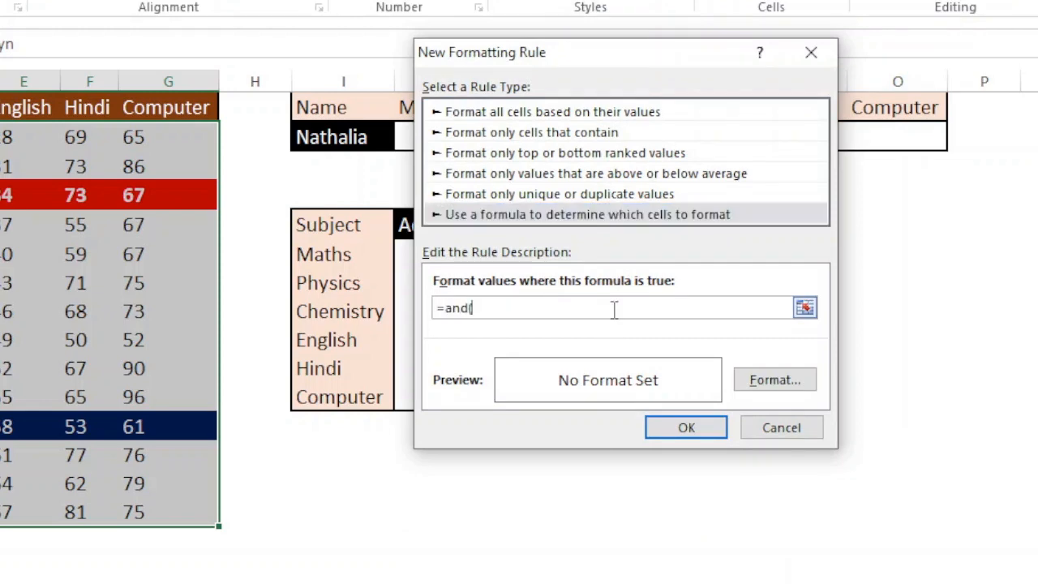
type("(")
type("$A$2")
key("F4")
key("F4")
left_click(323, 138)
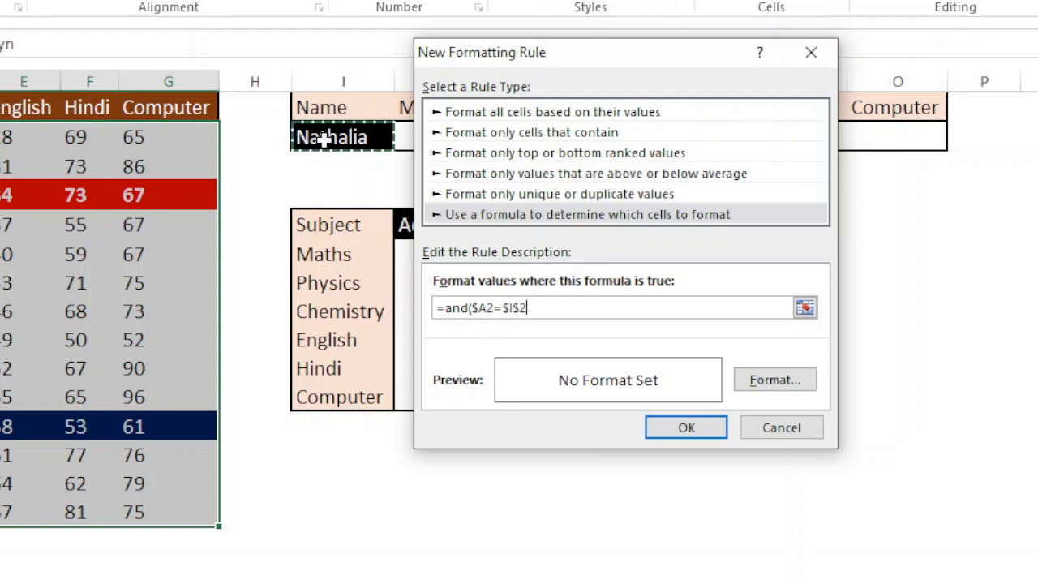
type(",")
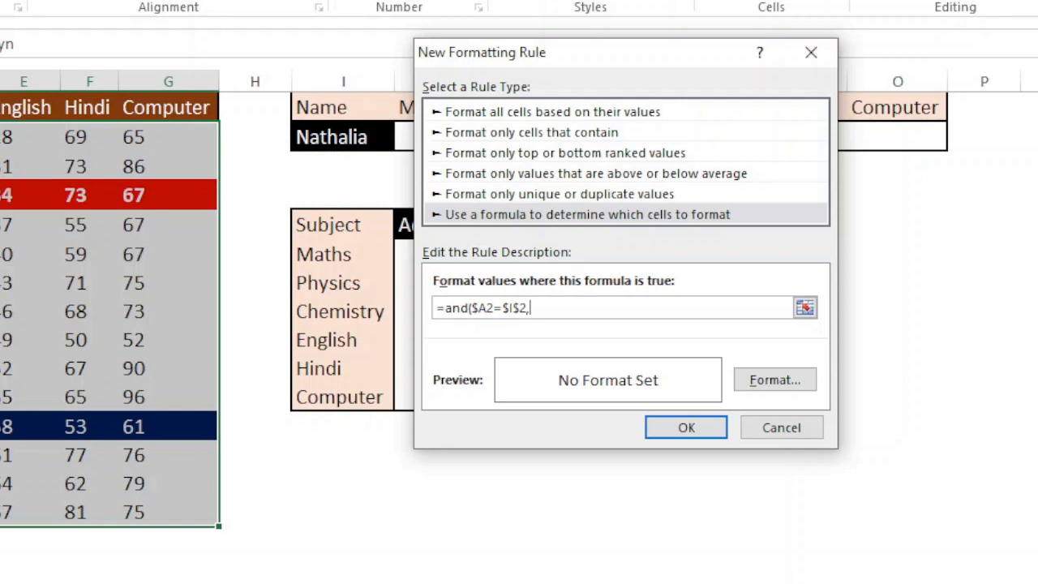
Add $A2=$J$5 as the second condition, completing the rule formula =and($A2=$I$2,$A2=$J$5).
type("$A$2")
key("F4")
key("F4")
type("=")
left_click_drag(613, 51, 699, 80)
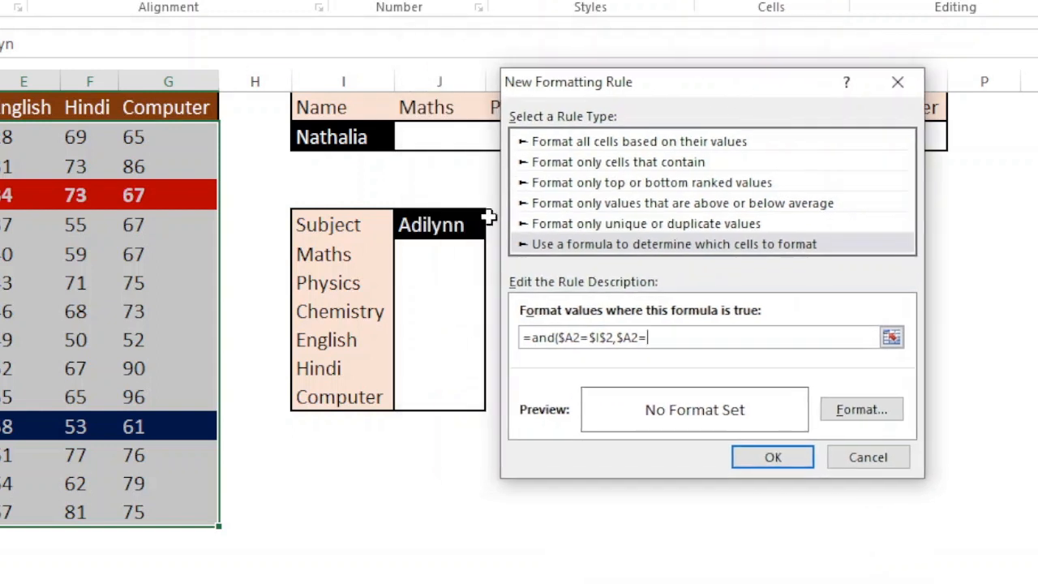
left_click(442, 227)
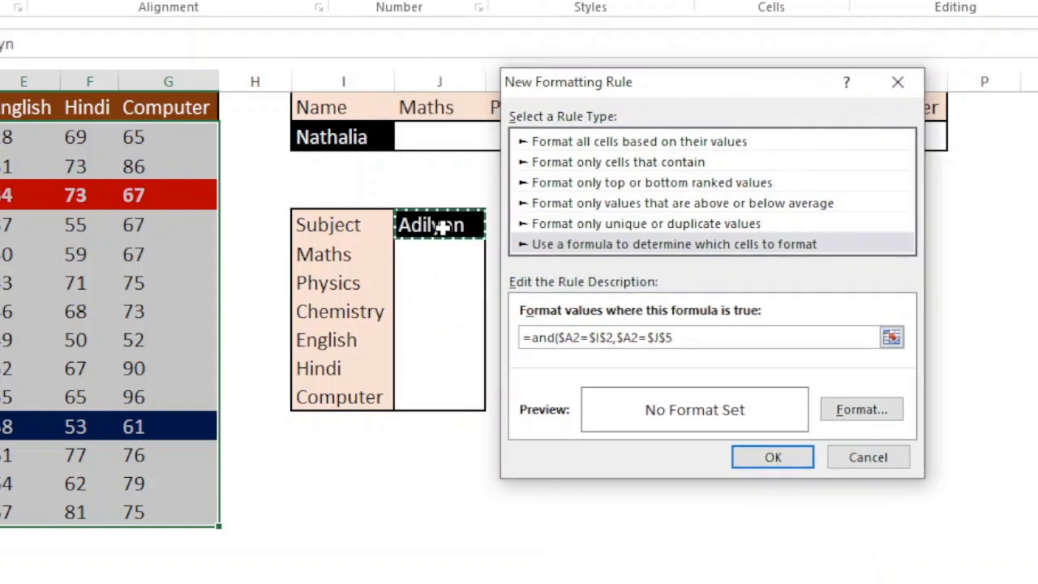
type(")")
Give the AND rule a black fill with white text and apply it to the marks range.
left_click(890, 410)
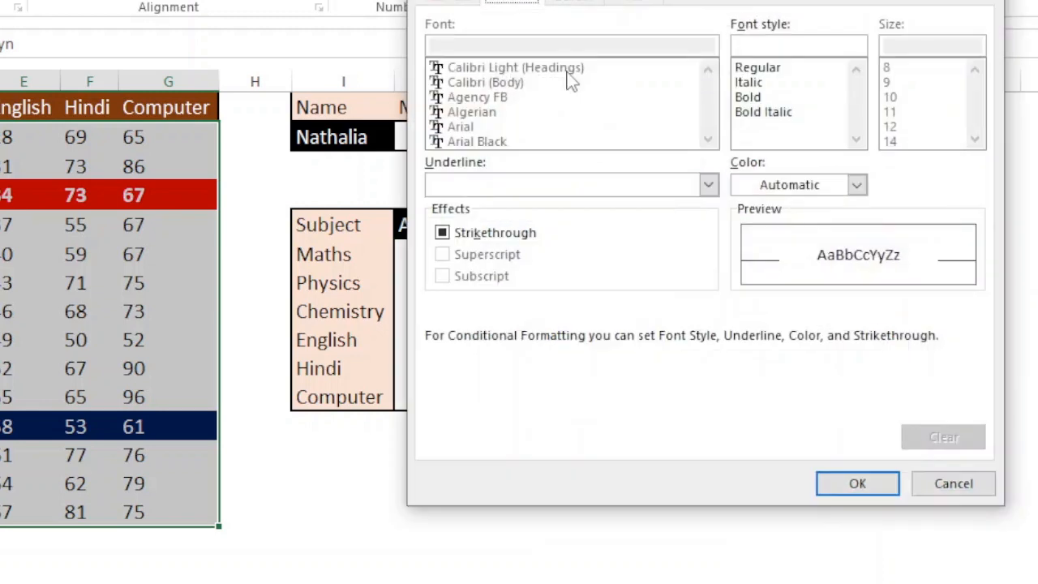
left_click(624, 3)
left_click(466, 77)
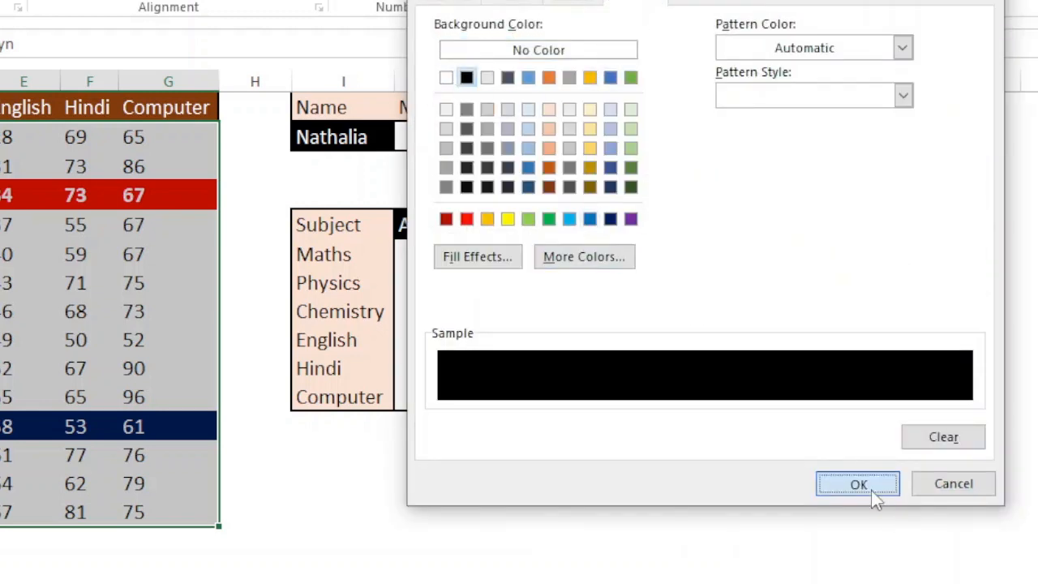
left_click(871, 488)
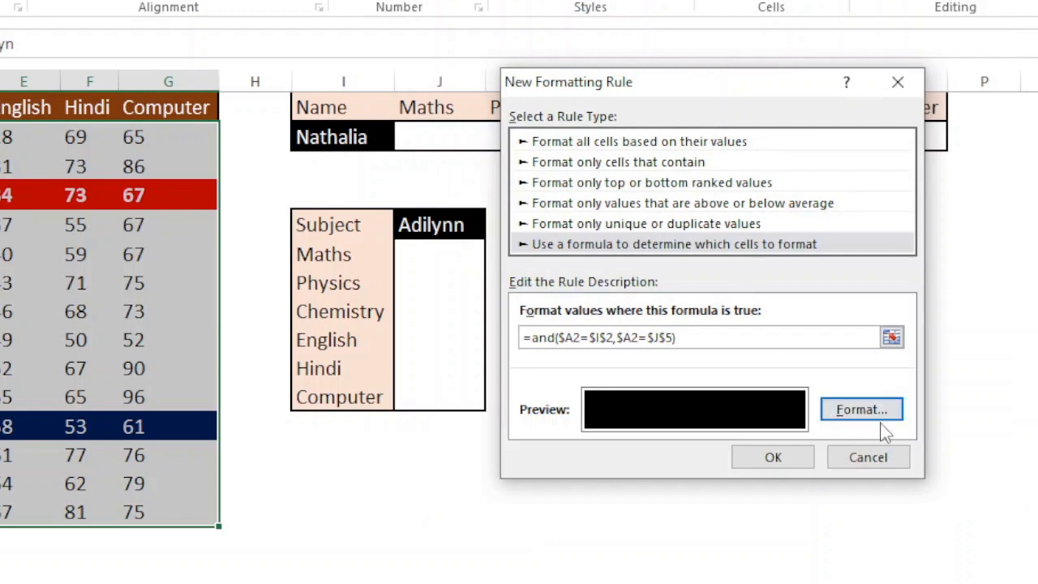
left_click(862, 410)
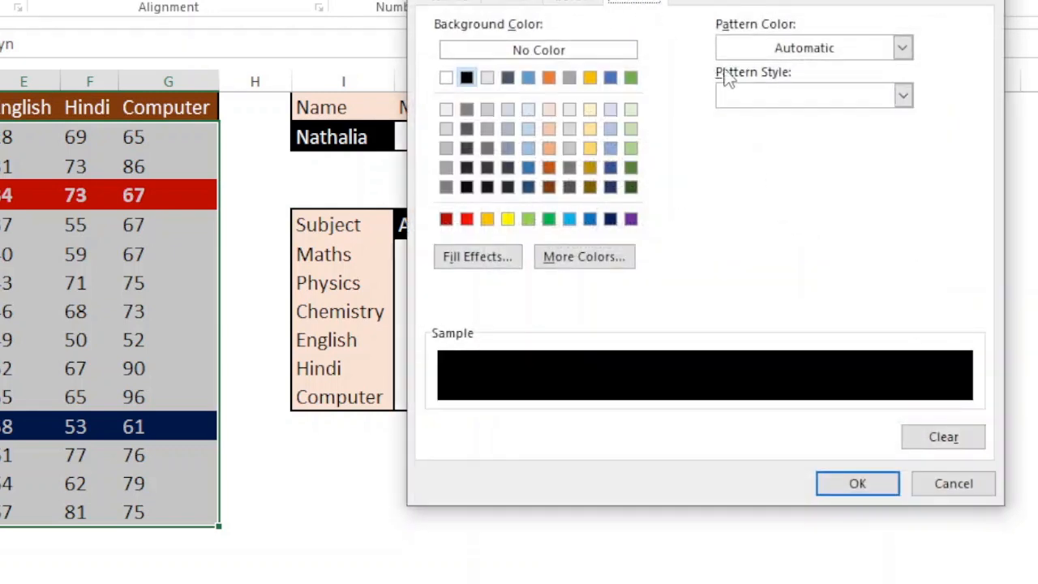
left_click(537, 7)
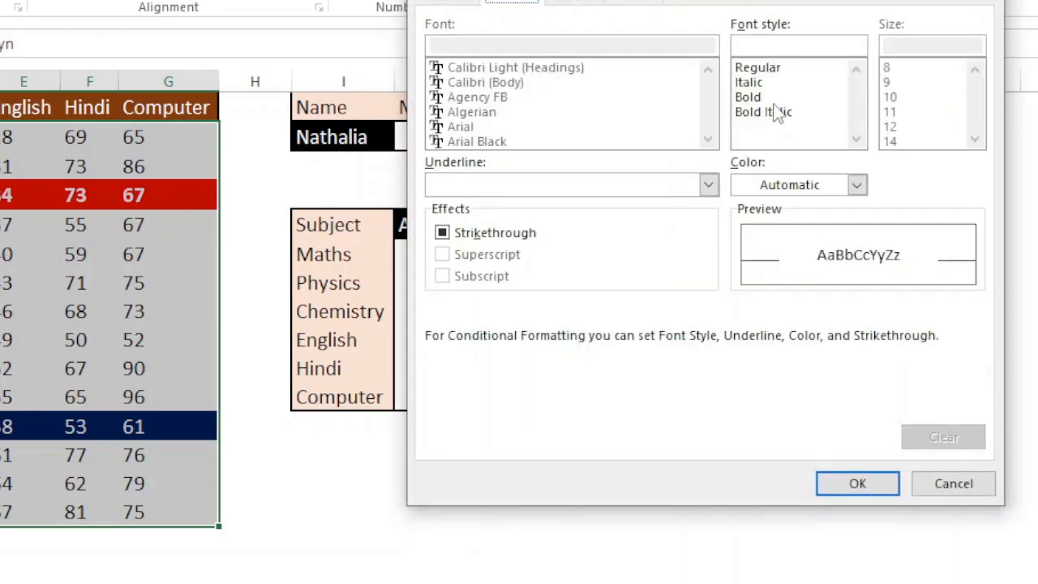
left_click(770, 188)
left_click(760, 260)
left_click(858, 484)
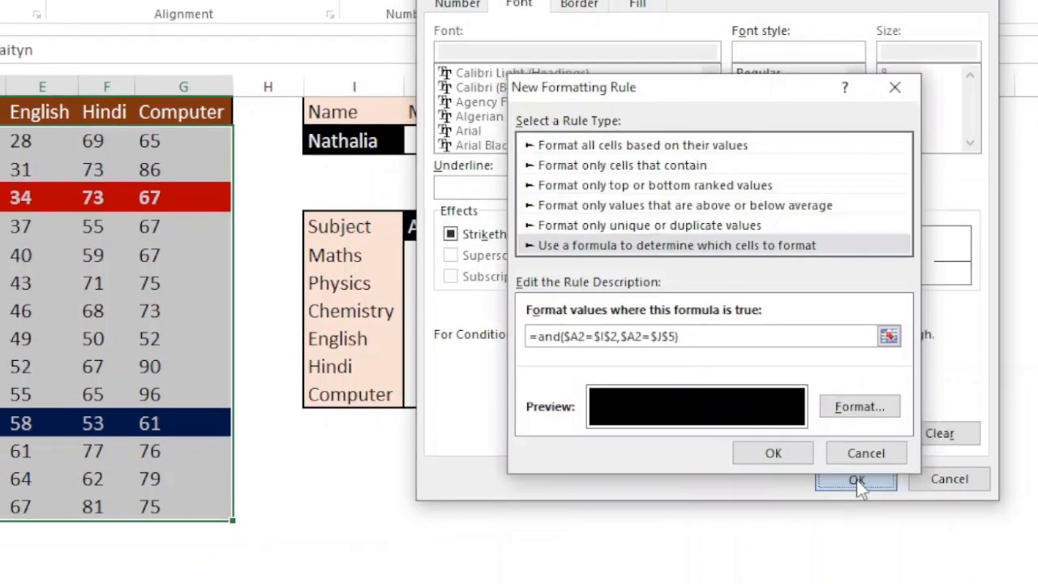
left_click(772, 444)
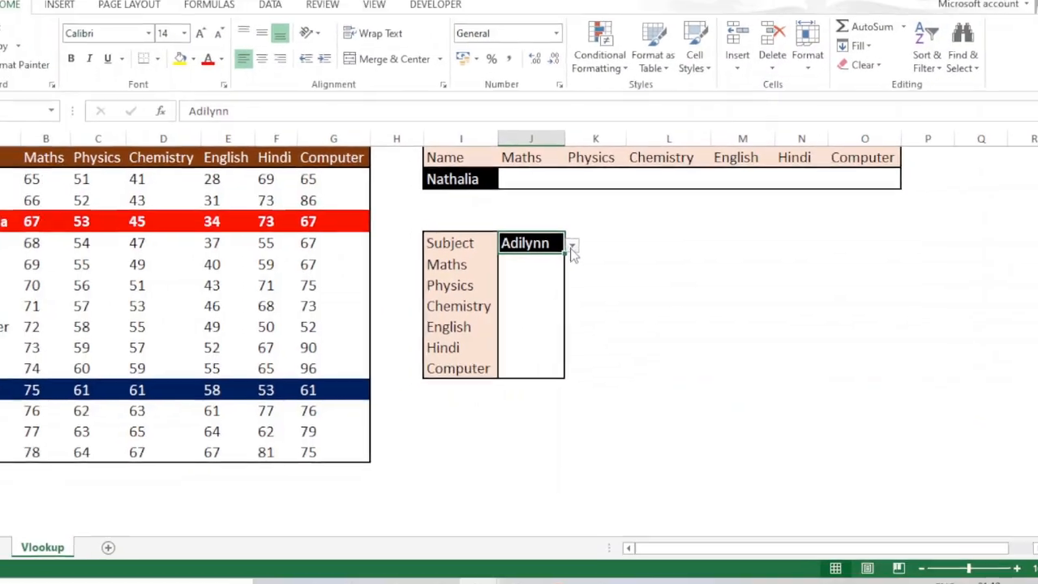
Choose the same student in the J5 drop-down as in I2 to test the AND rule.
left_click(522, 233)
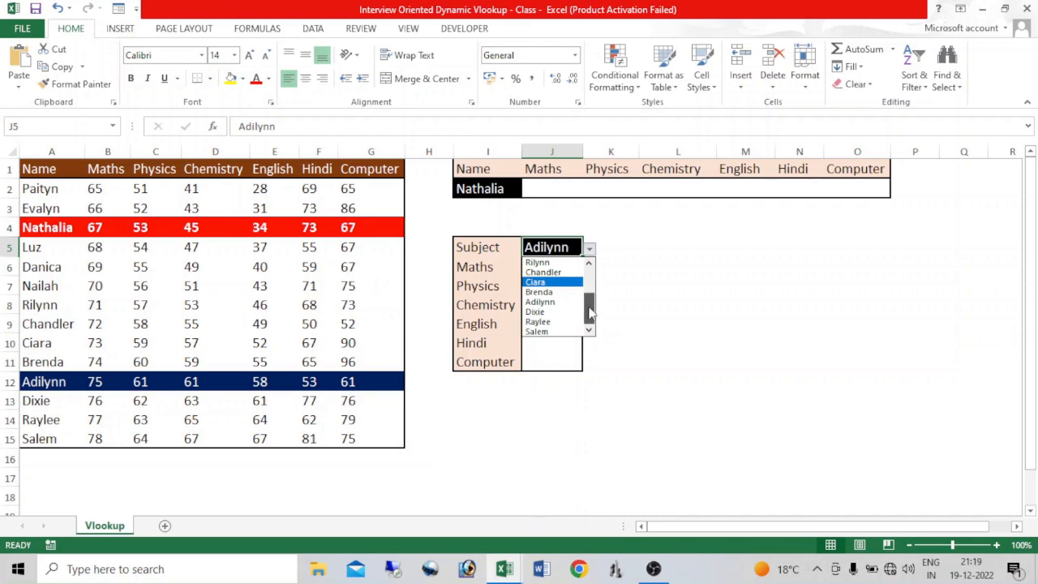
left_click_drag(591, 311, 591, 300)
scroll(574, 296, "up", 1)
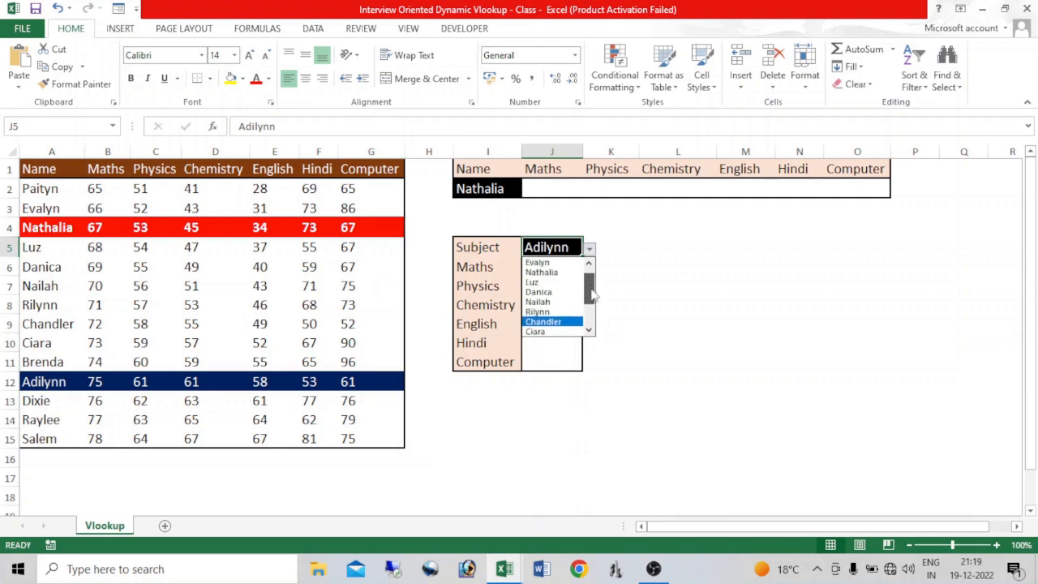
left_click(571, 283)
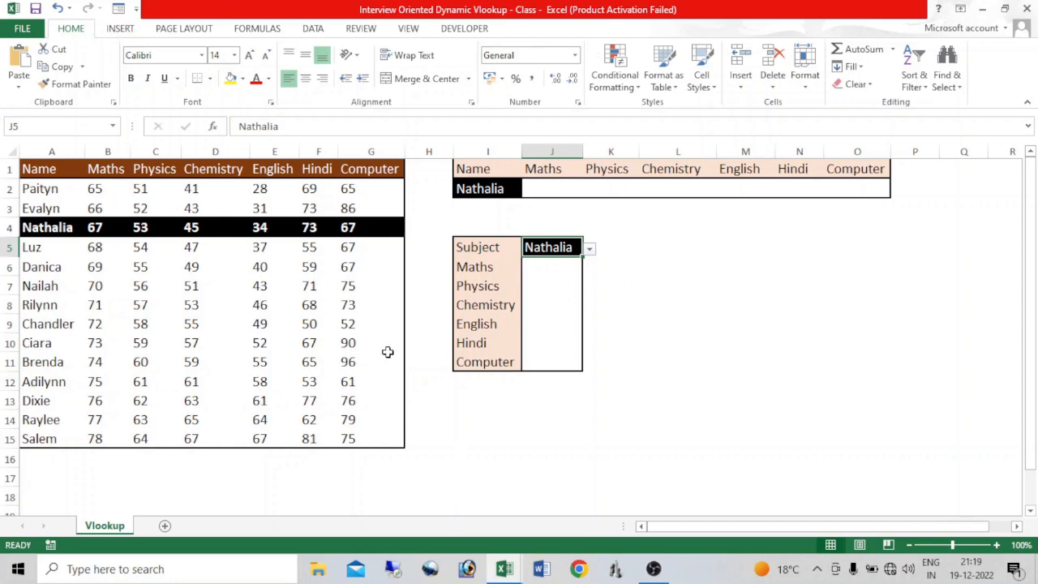
Compare the selections in I2 and J5, and choose the student from row 8 in the J5 drop-down.
left_click(503, 185)
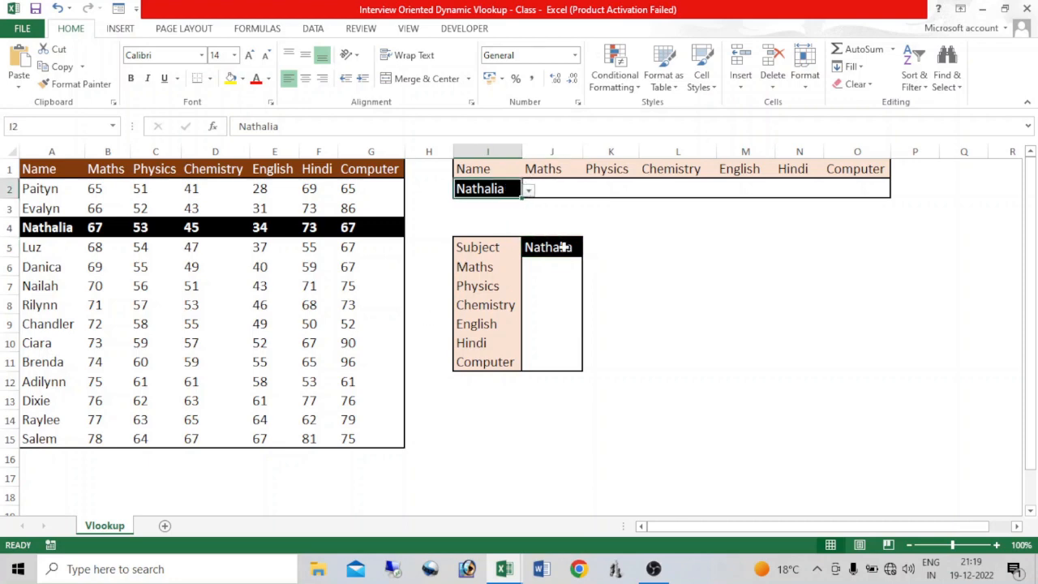
left_click(567, 248)
left_click(589, 249)
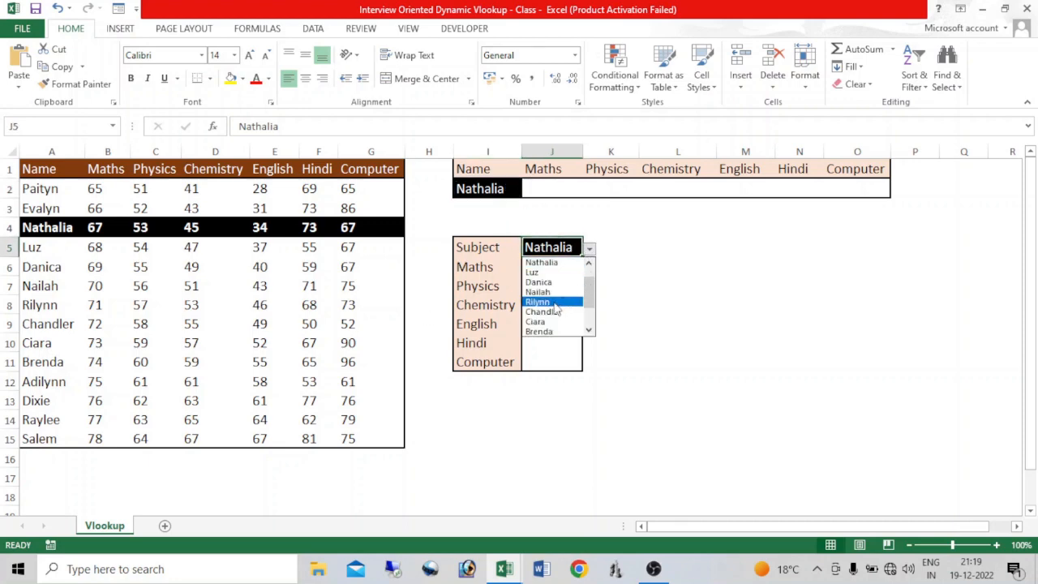
left_click(556, 309)
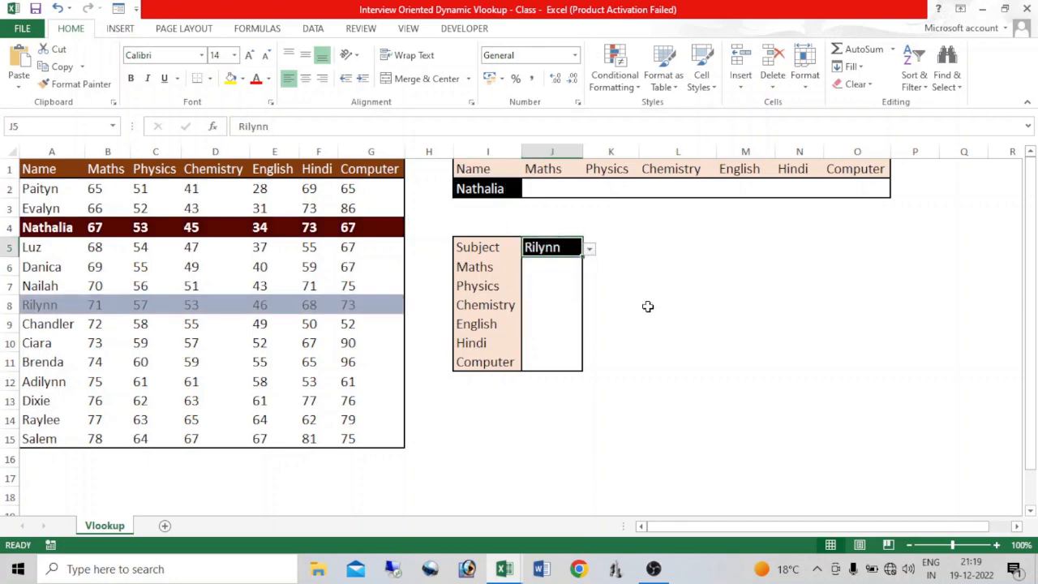
Start a VLOOKUP formula in J2 under Maths with the absolute reference $I$2 as its lookup value.
left_click(553, 192)
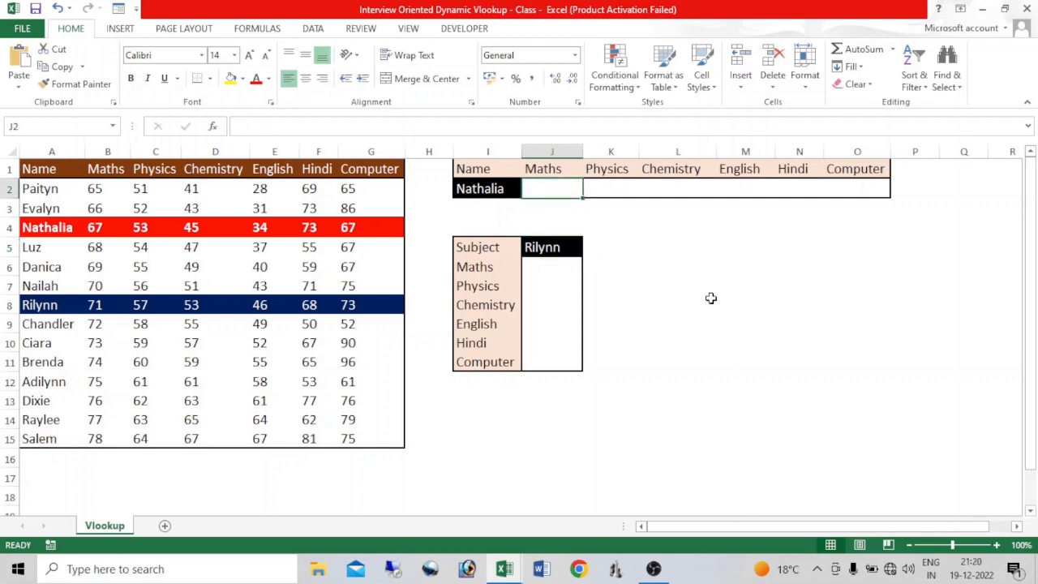
type("=vlook")
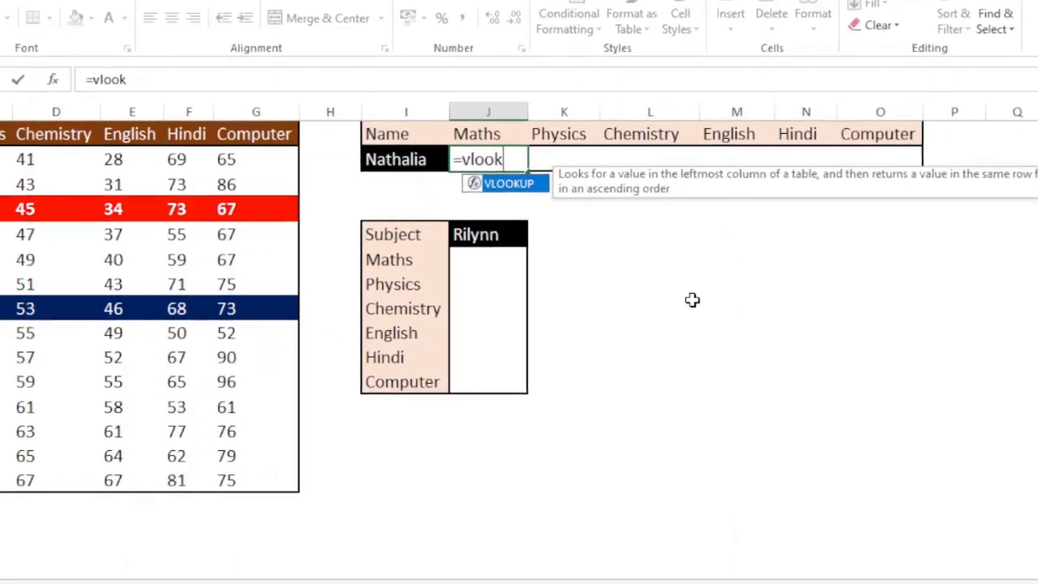
key("Tab")
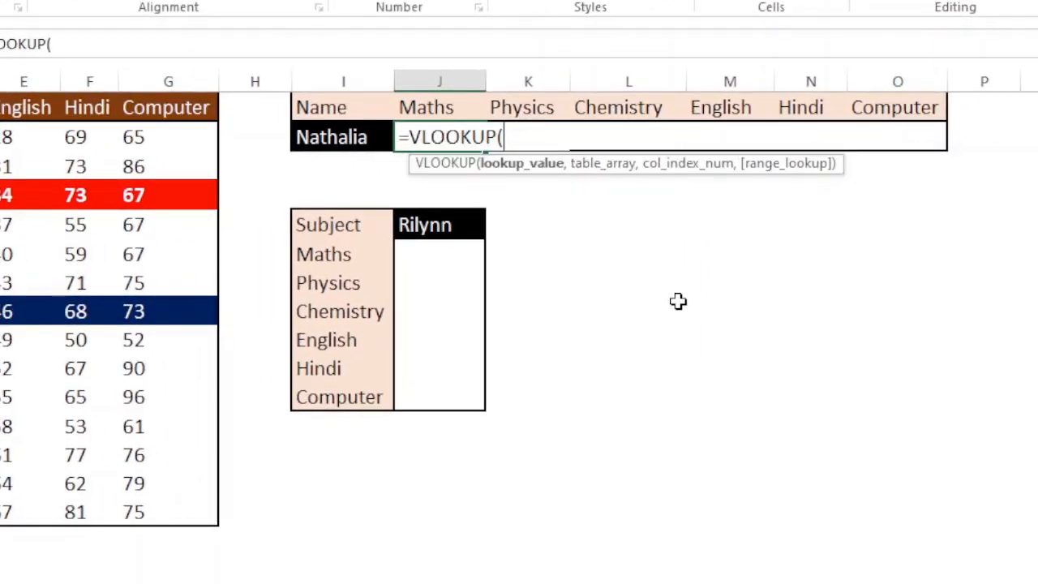
left_click(331, 140)
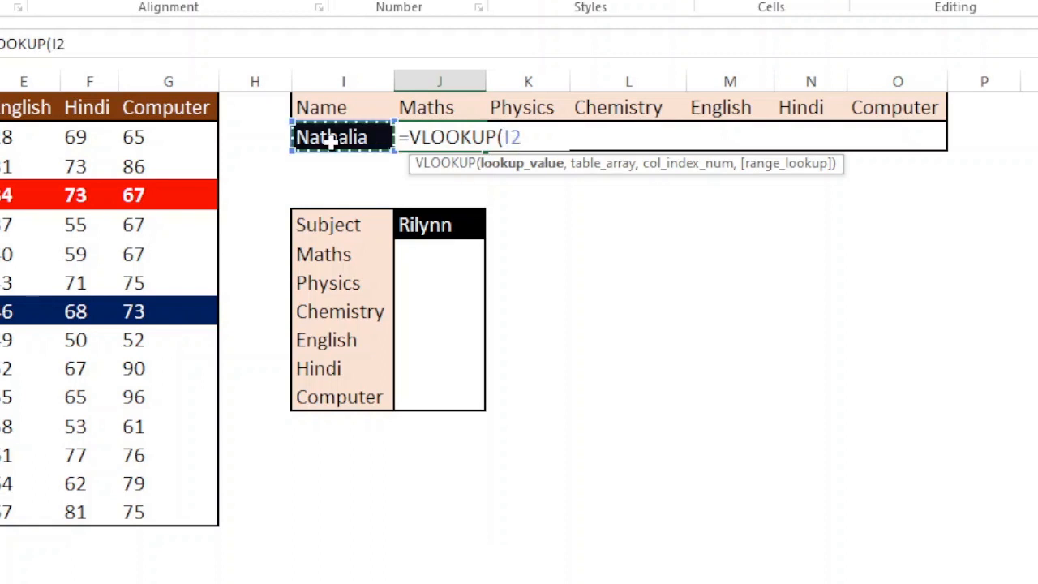
key("F4")
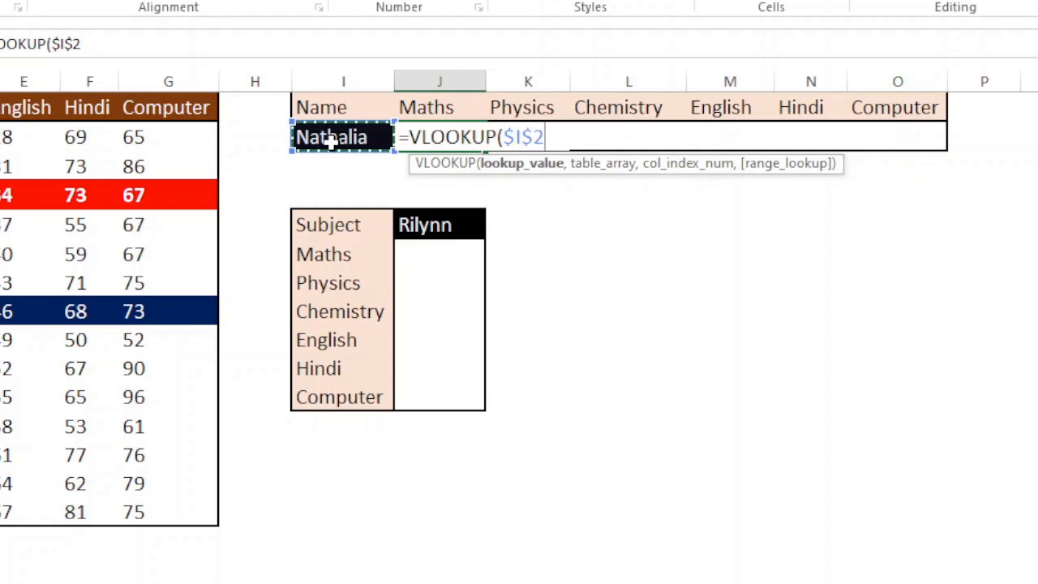
type(",")
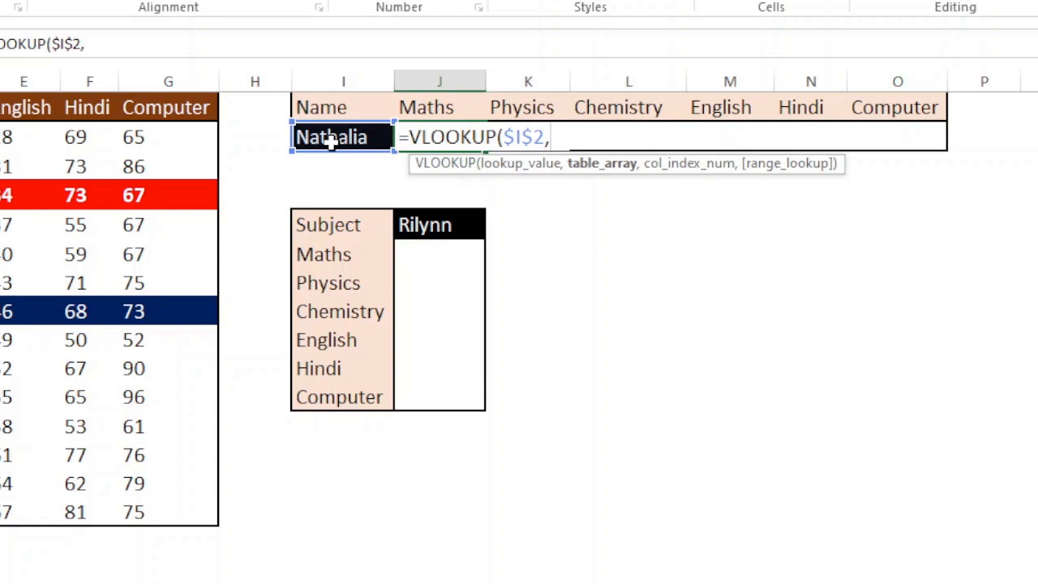
Try the named range data as the table array of the J2 VLOOKUP and remove it again.
key("F5")
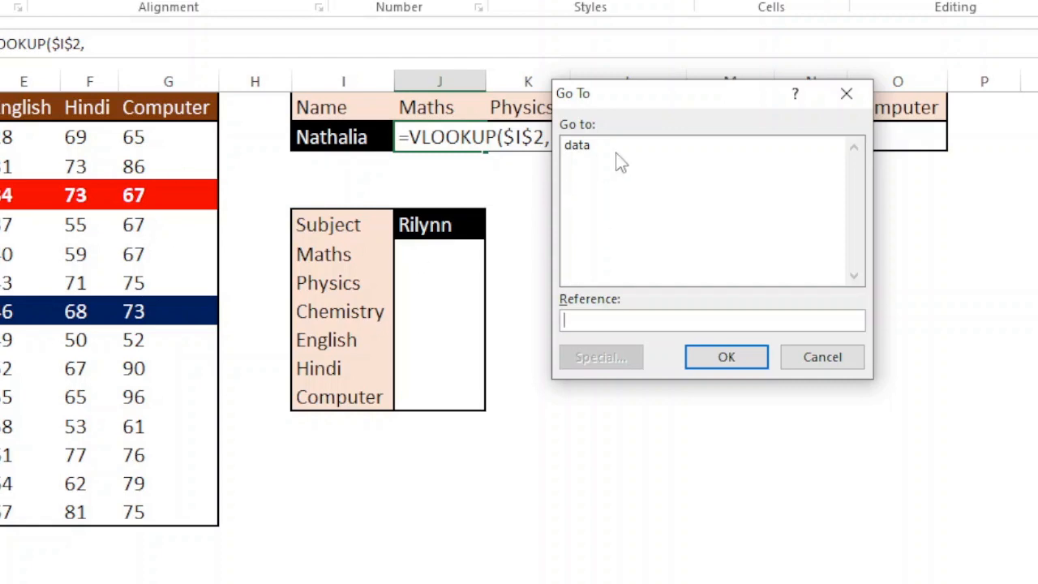
left_click(576, 146)
left_click(710, 359)
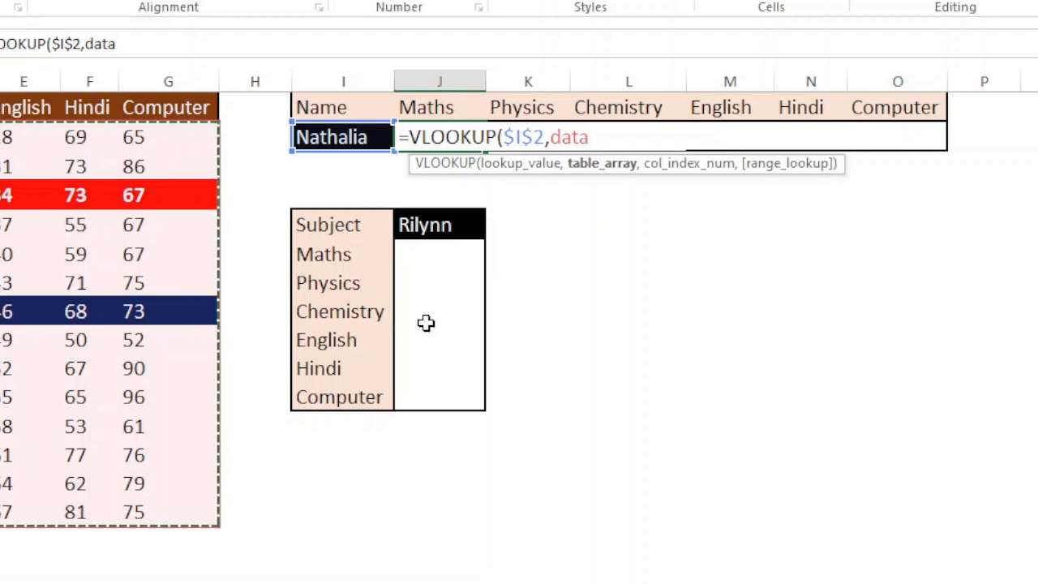
key("BackSpace")
key("BackSpace")
key("BackSpace")
key("BackSpace")
type("data")
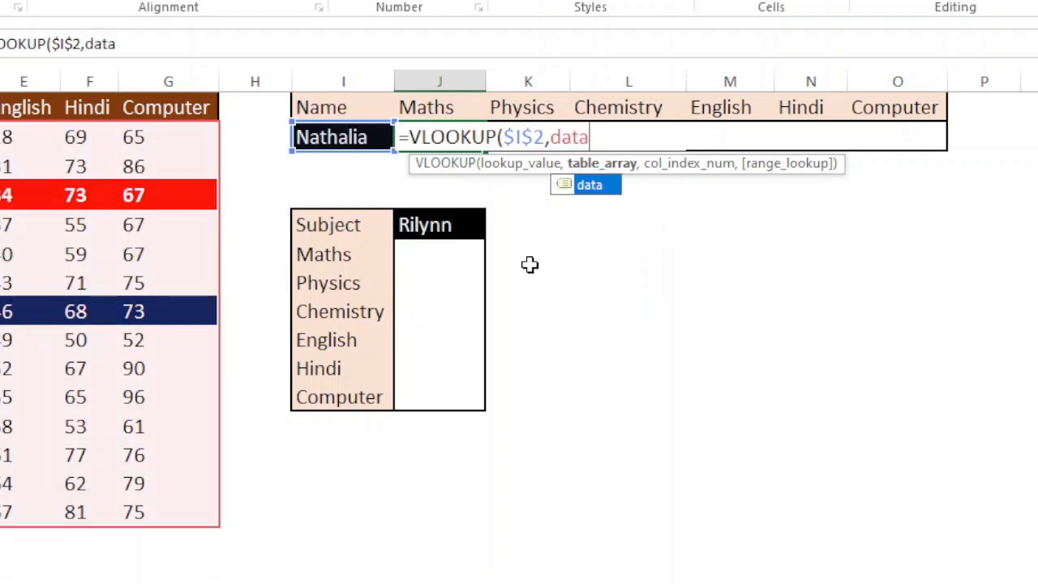
key("Tab")
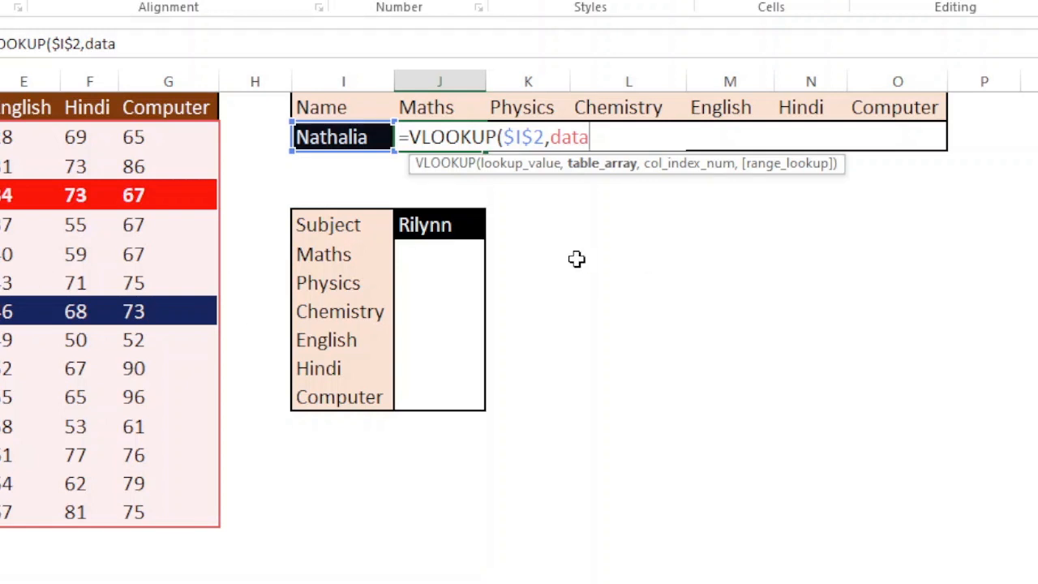
key("BackSpace")
key("BackSpace")
key("BackSpace")
key("BackSpace")
Complete the J2 VLOOKUP with the named range data as table array, column index 2 and exact match 0.
key("F5")
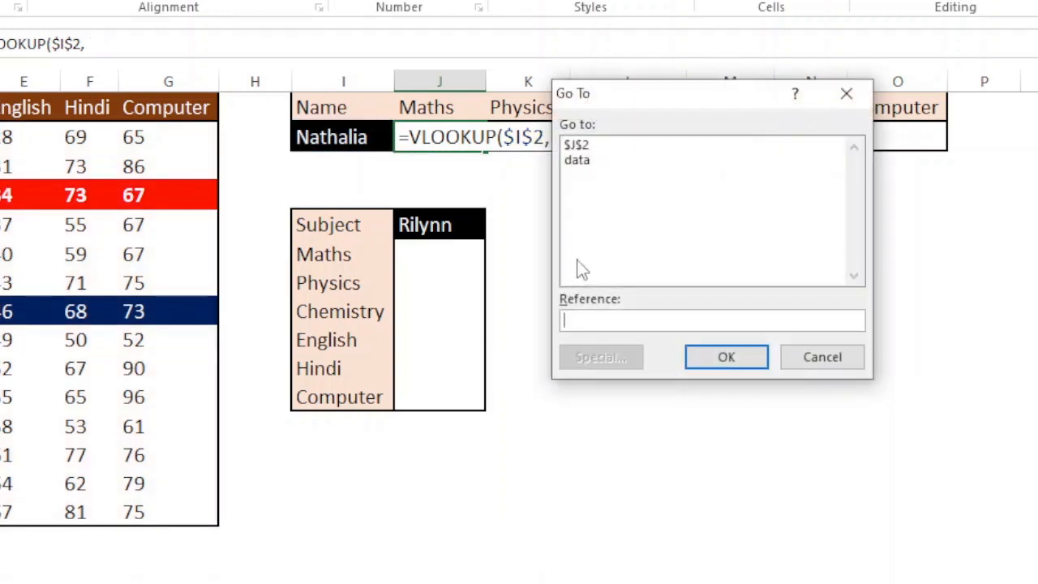
left_click(581, 167)
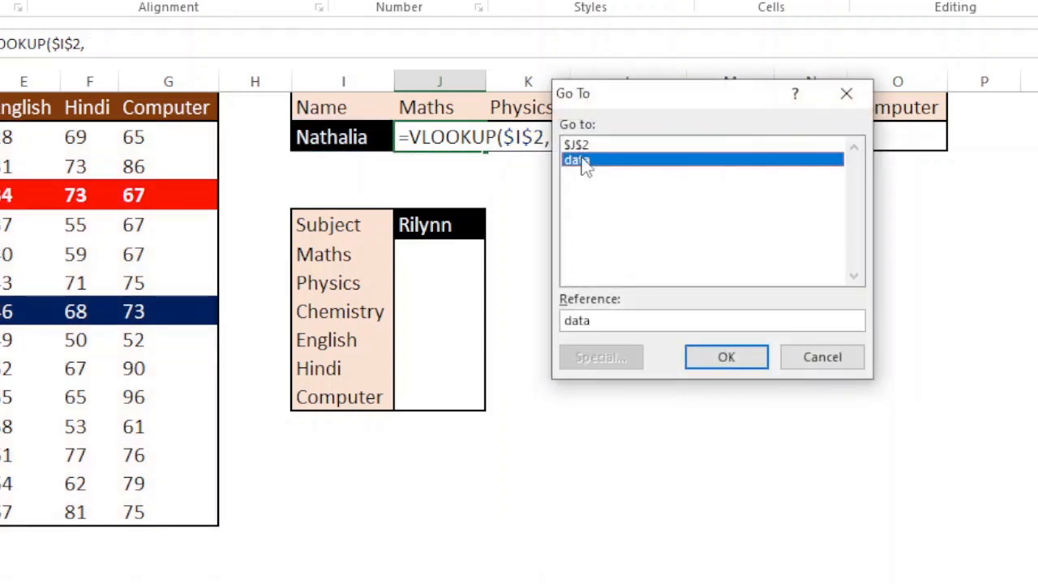
left_click(718, 363)
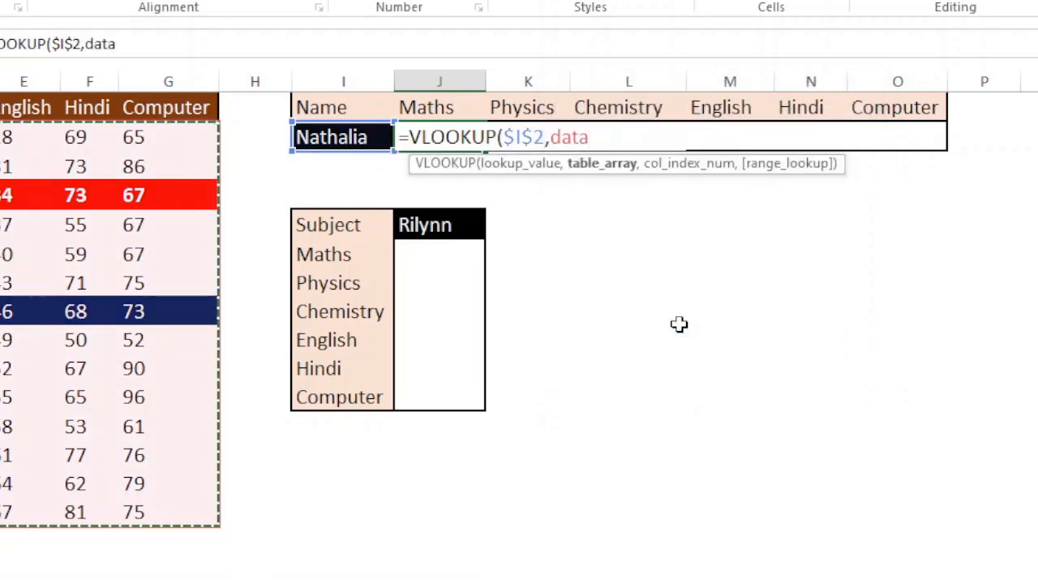
type(",")
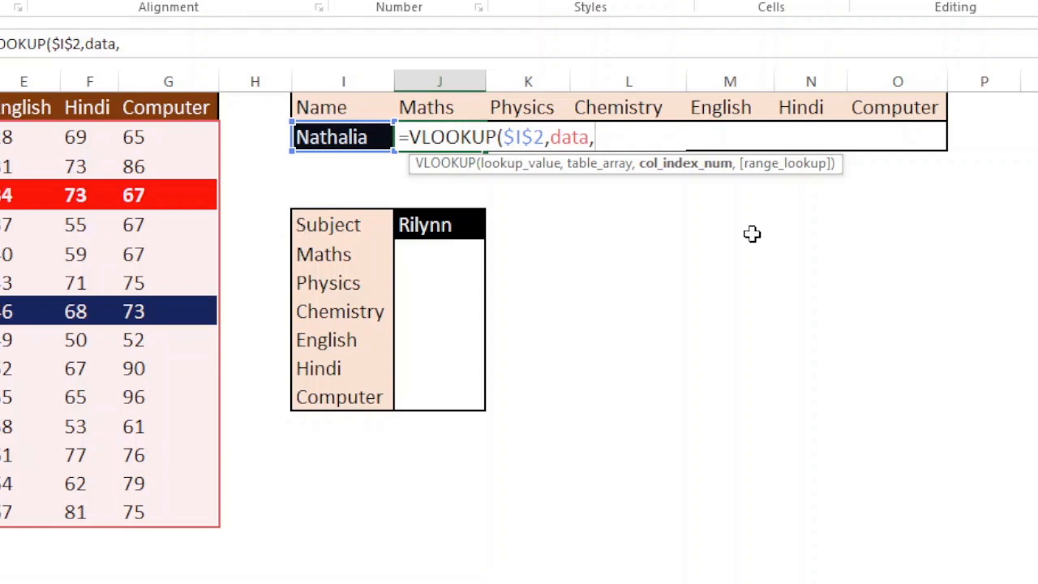
type("2,0")
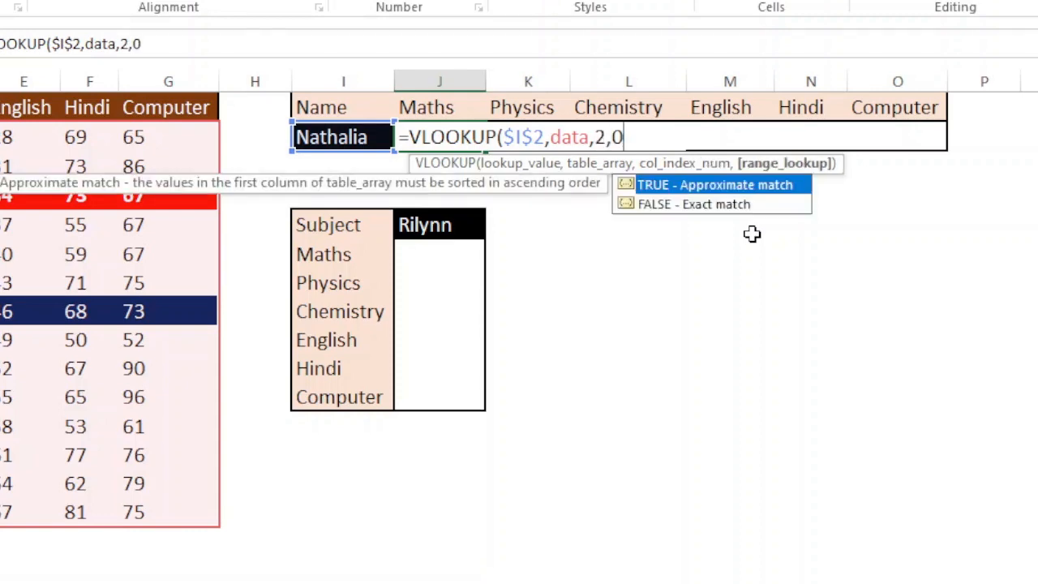
type(")")
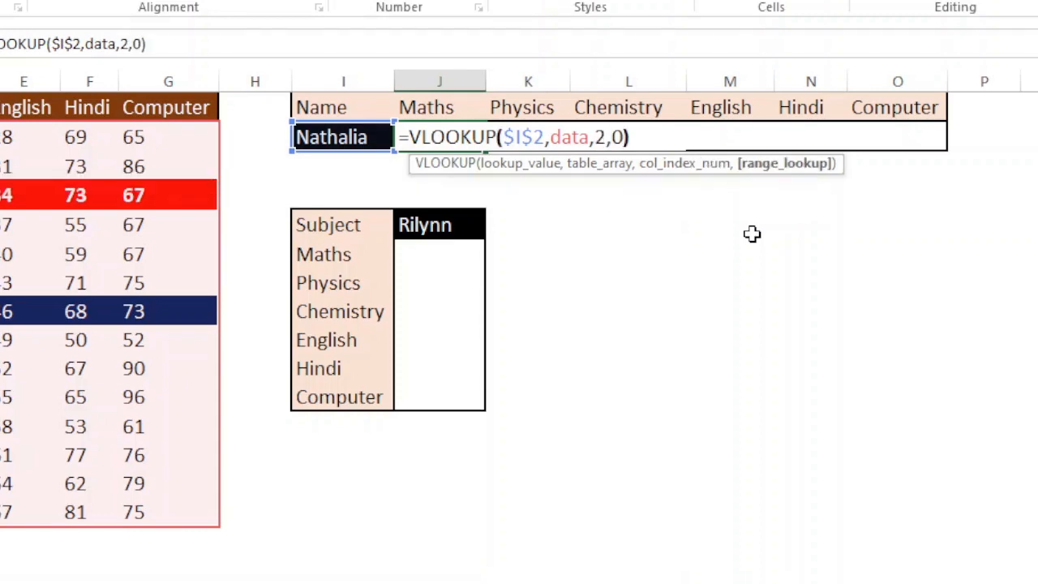
key("Return")
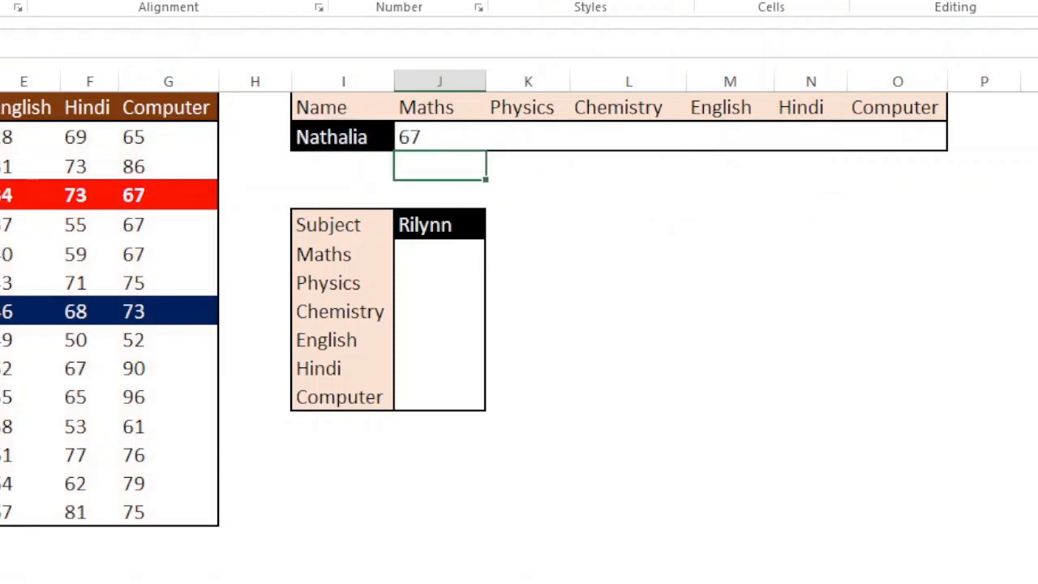
Fill the J2 formula with the fixed column index across the subject cells K2:O2.
left_click(468, 138)
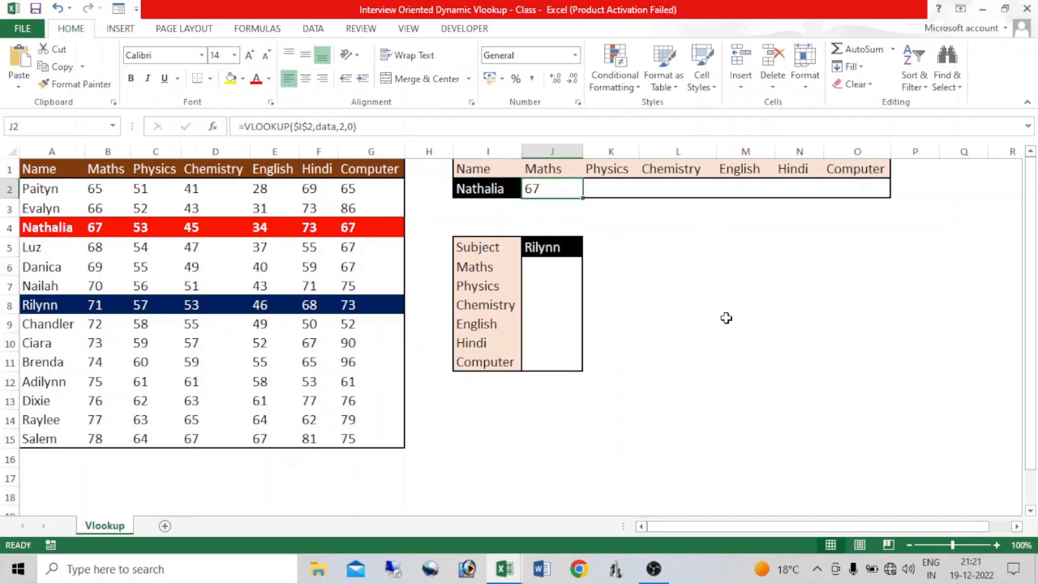
key("shift+Right")
key("shift+Right")
key("shift+Right")
key("shift+Right")
key("shift+Right")
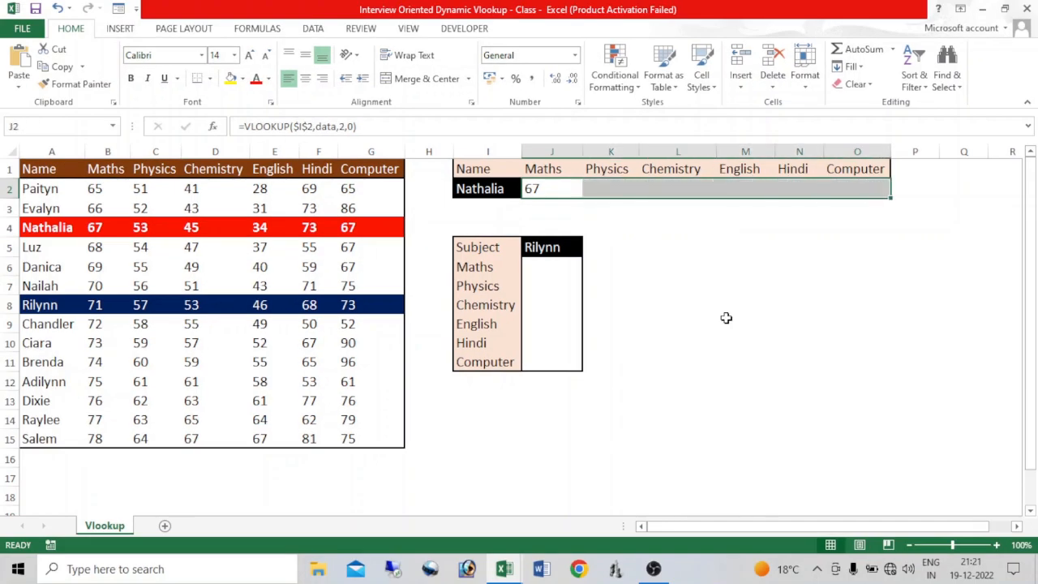
key("ctrl+r")
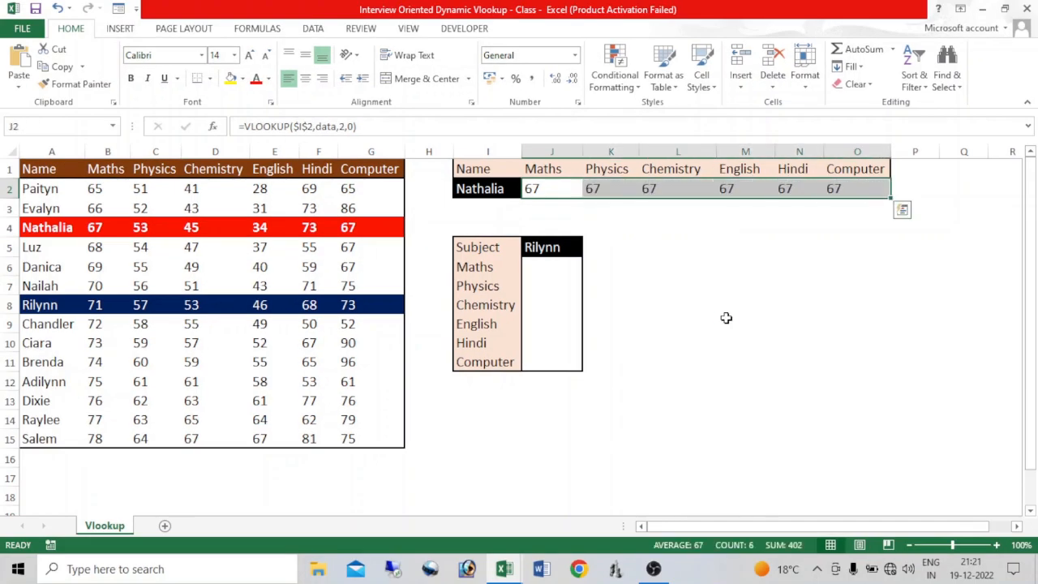
Check the copied formulas under Physics, Chemistry and English in row 2 for their column index.
left_click(597, 188)
left_click(664, 189)
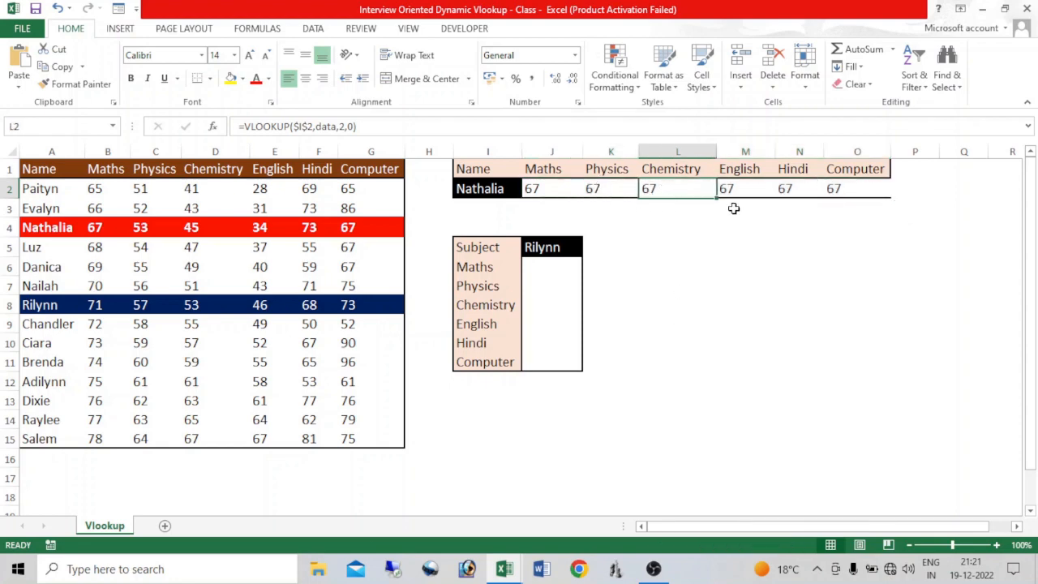
left_click(763, 197)
key("F2")
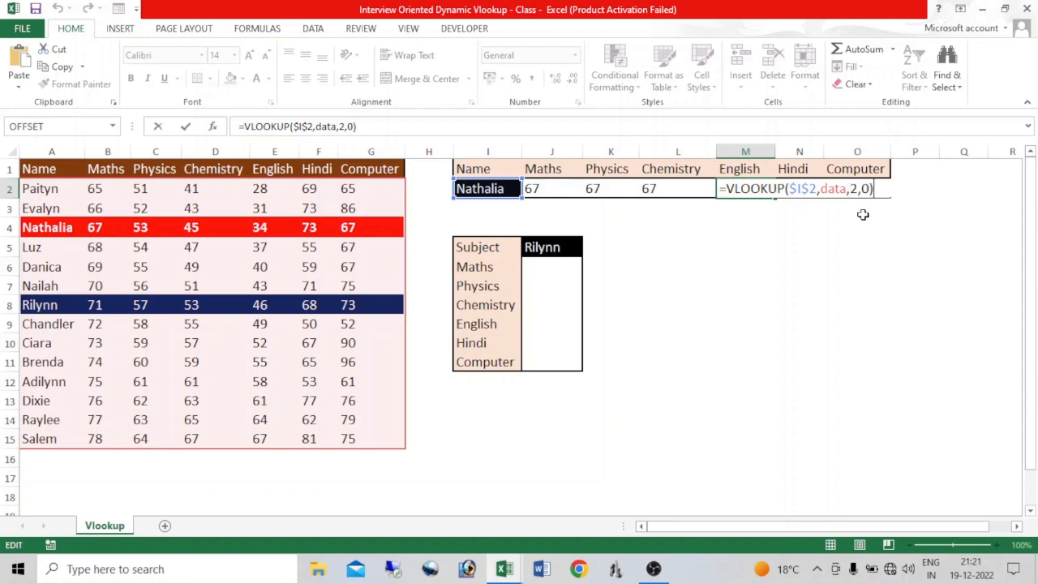
key("Return")
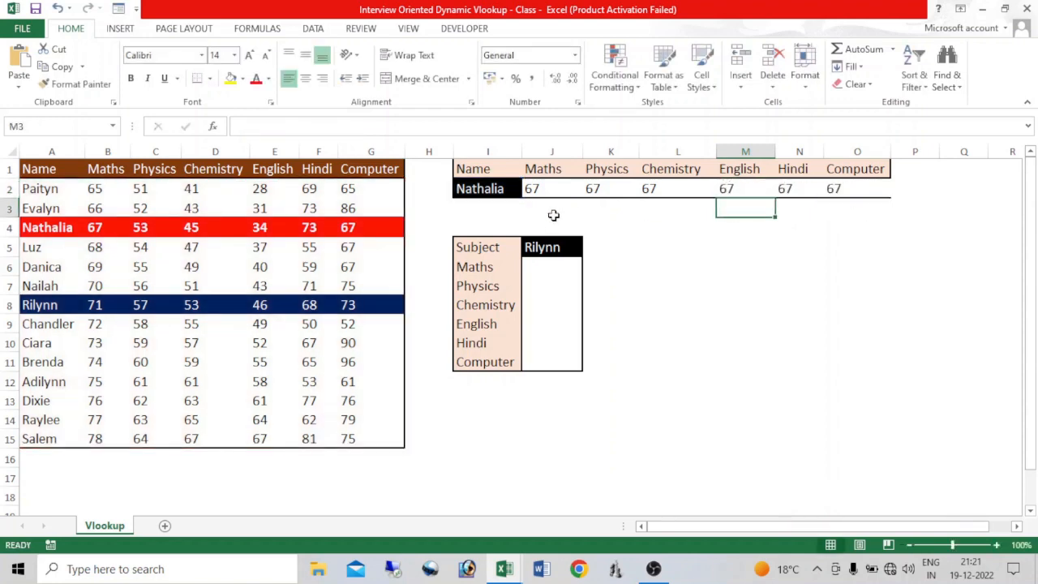
Replace the column index in the J2 VLOOKUP with a COLUMNS function over the range I14:J14.
left_click(539, 198)
key("F2")
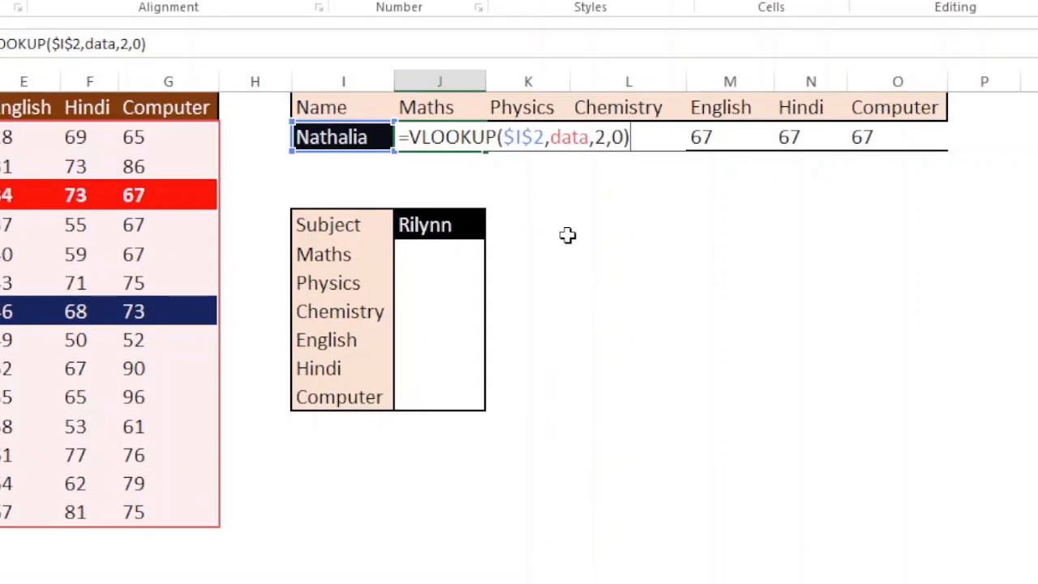
left_click(595, 137)
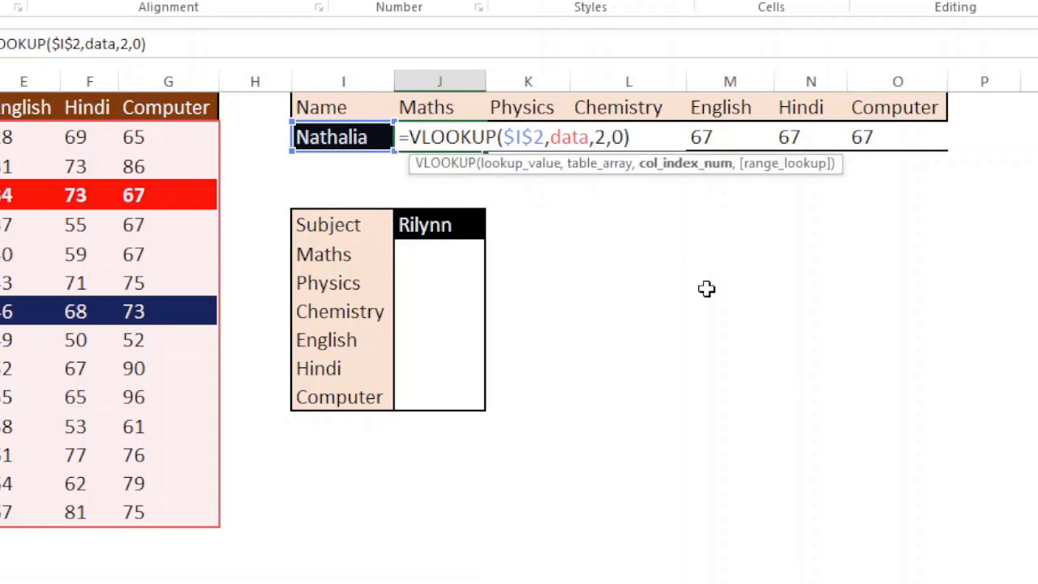
key("shift+Right")
type("columns")
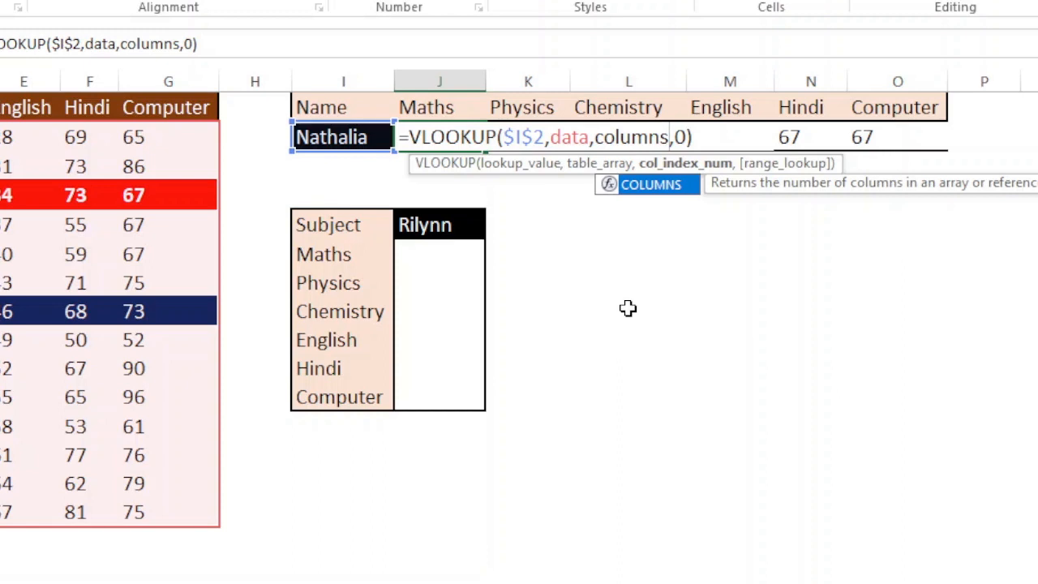
key("Tab")
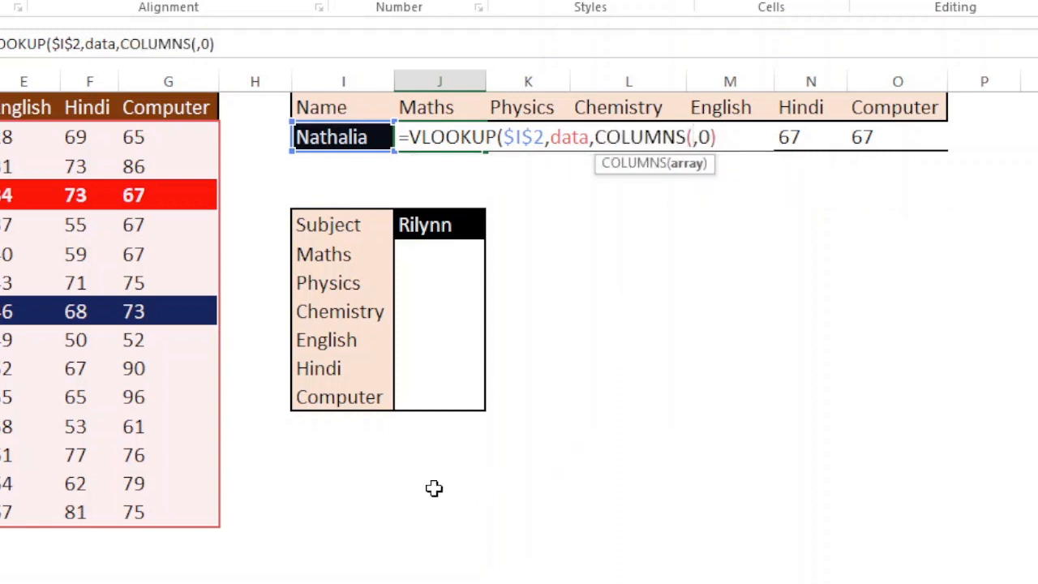
left_click_drag(342, 474, 477, 477)
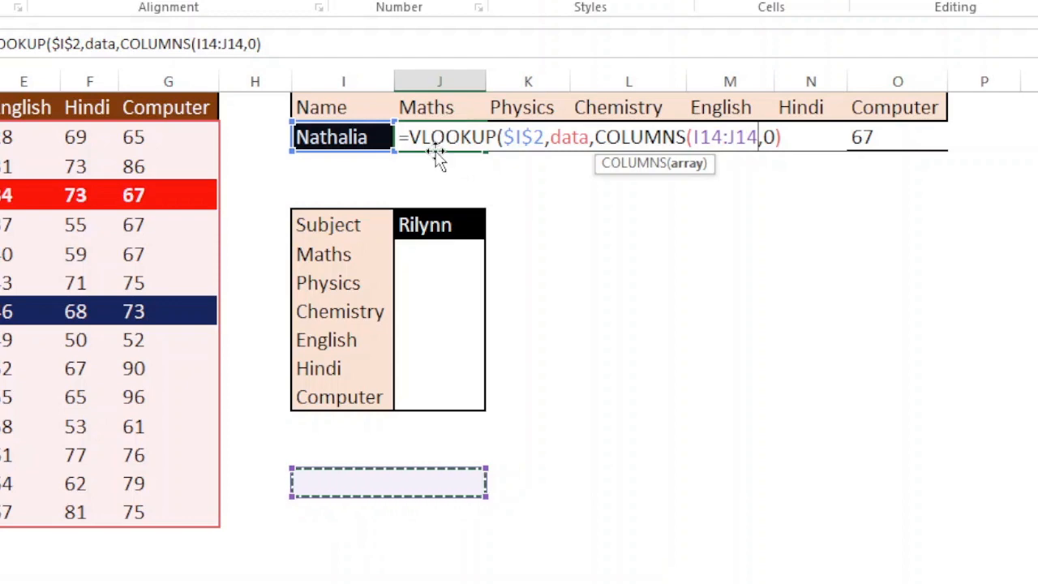
Make the start of the COLUMNS range absolute as $I$14 in the J2 formula and close the function's parenthesis.
left_click(699, 138)
key("F4")
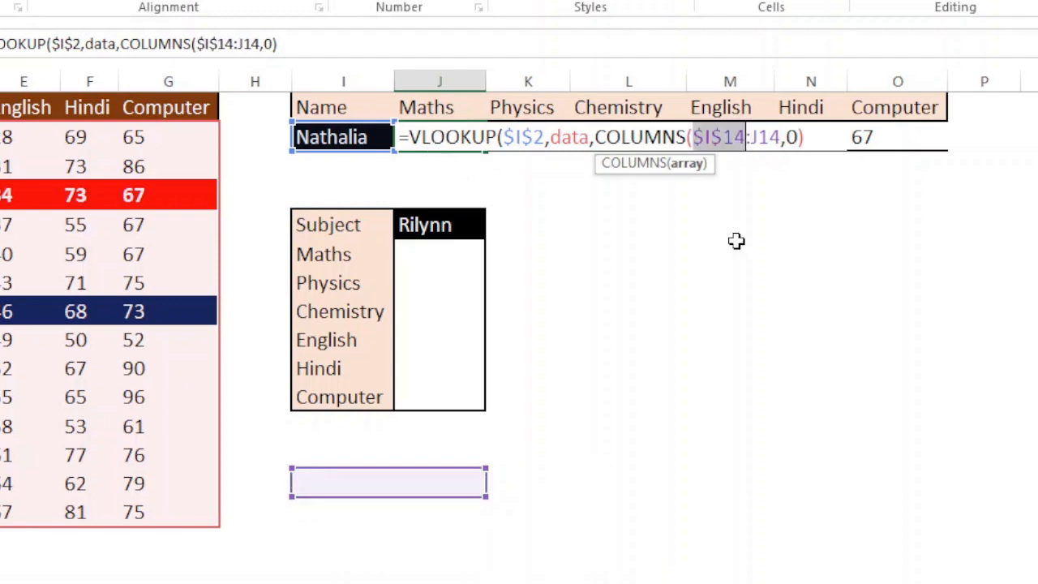
left_click(782, 145)
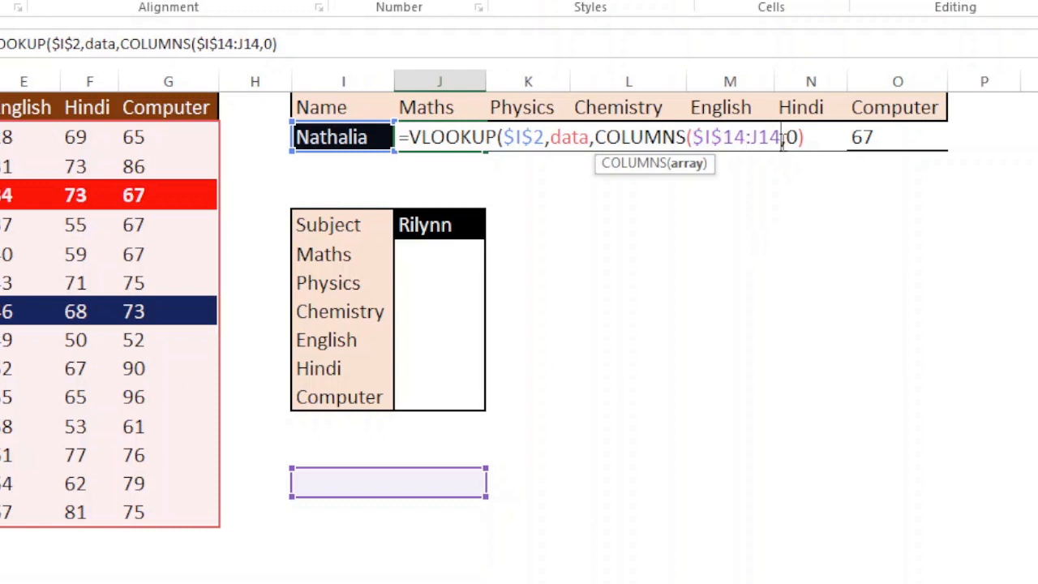
type(")")
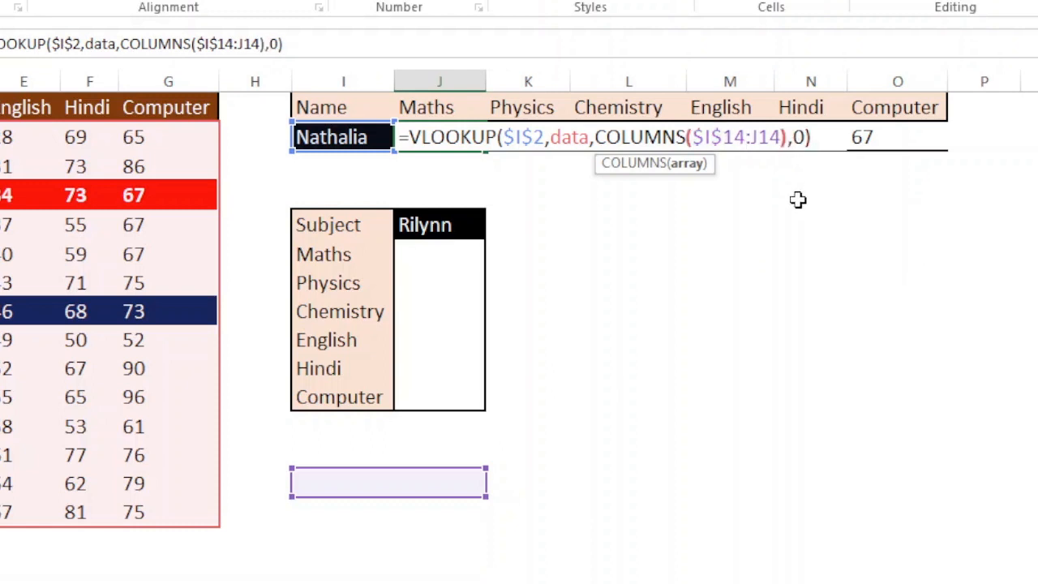
Evaluate the COLUMNS($I$14:J14) part within the J2 formula, restore the expression and enter the formula.
left_click(686, 163)
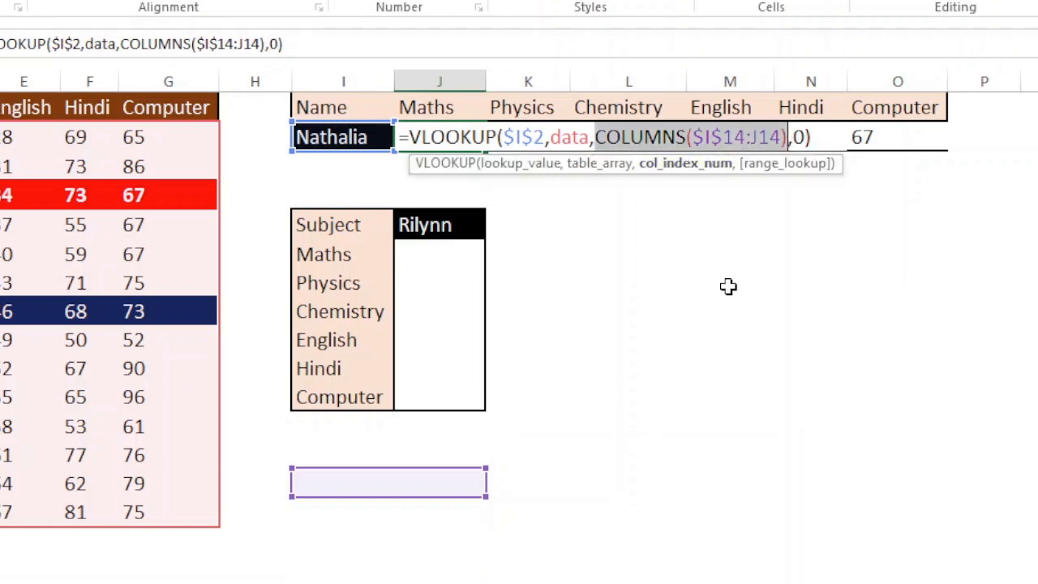
key("F9")
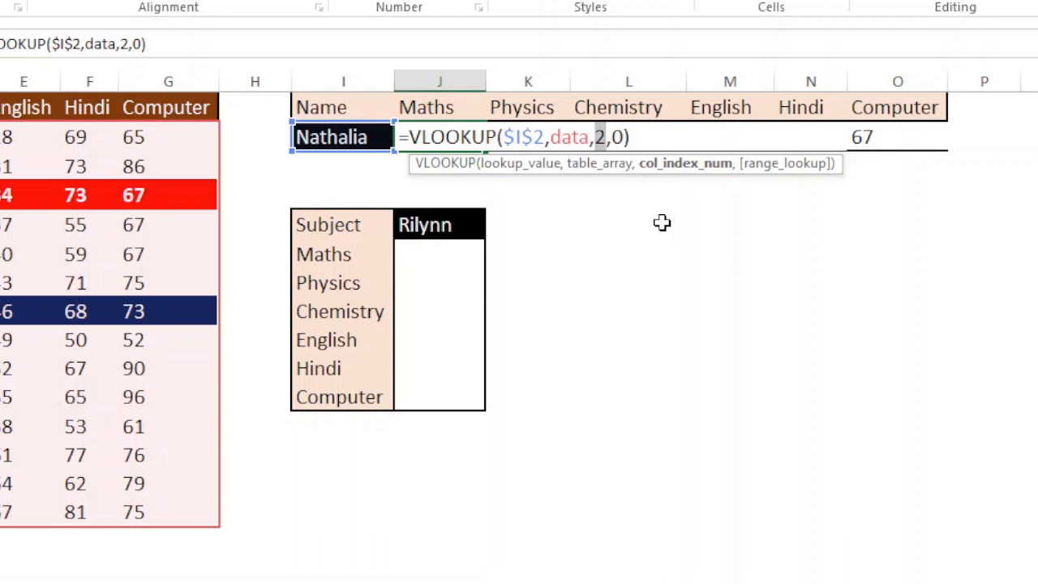
key("ctrl+z")
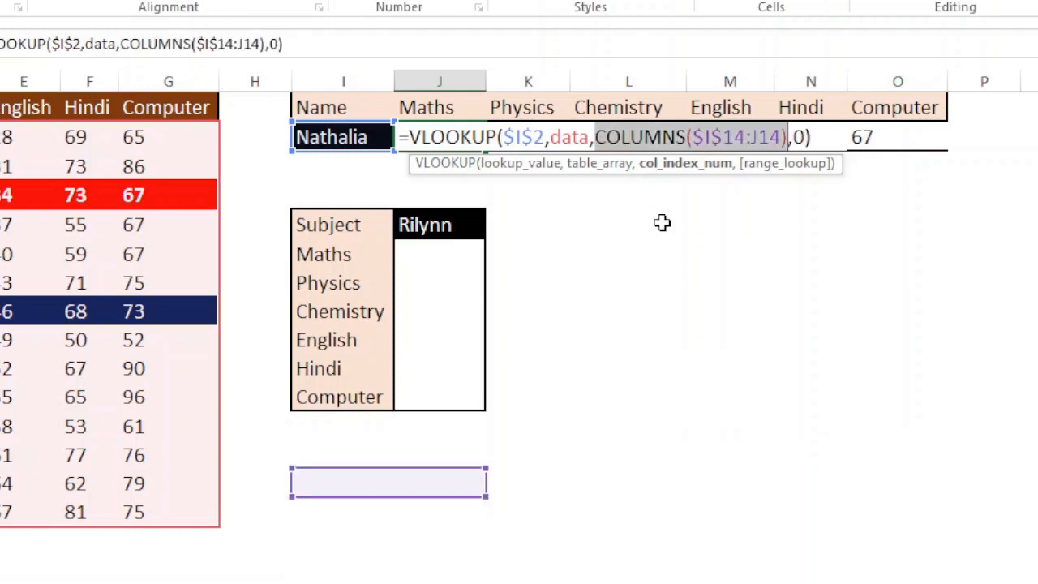
key("Return")
key("Up")
key("shift+Right")
key("shift+Right")
key("shift+Right")
key("shift+Right")
key("shift+Right")
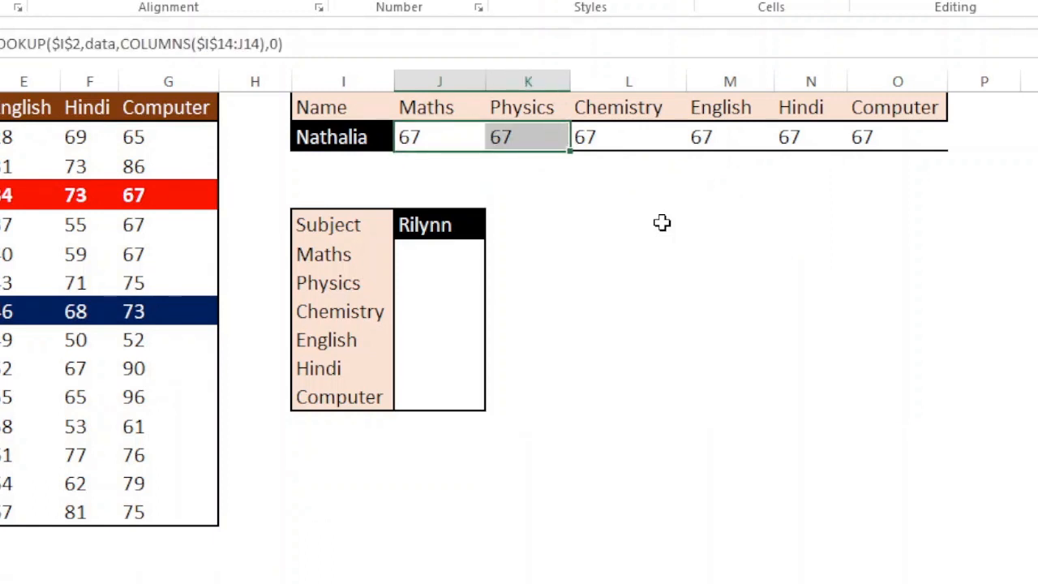
key("ctrl+q")
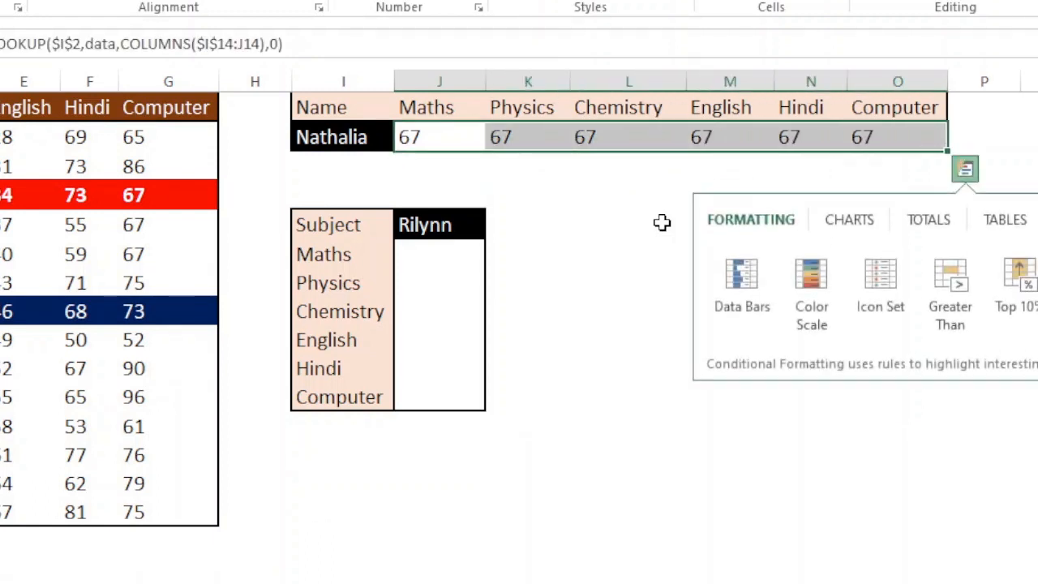
left_click(584, 225)
left_click(447, 144)
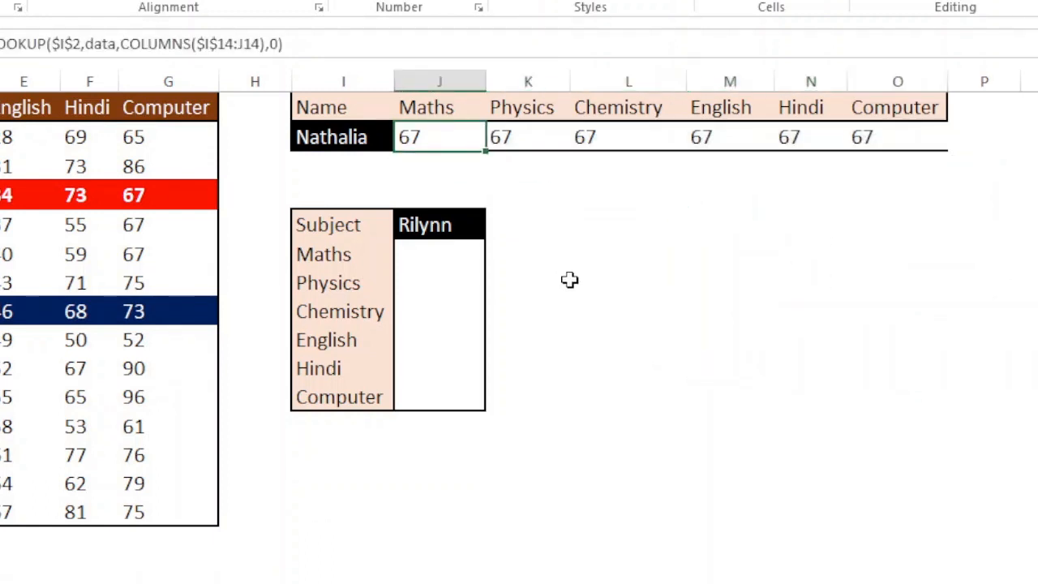
key("F2")
key("Return")
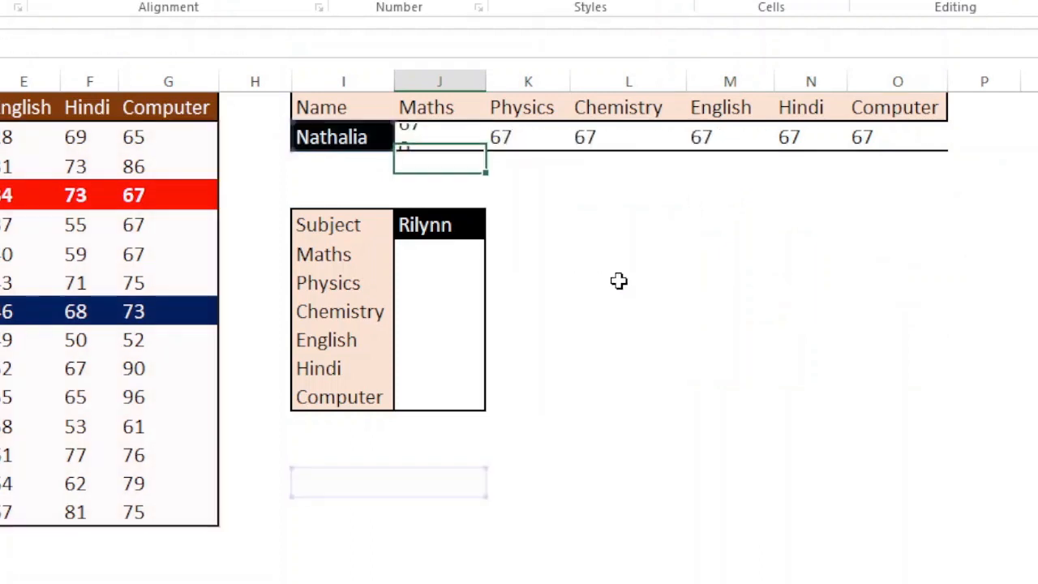
left_click(452, 142)
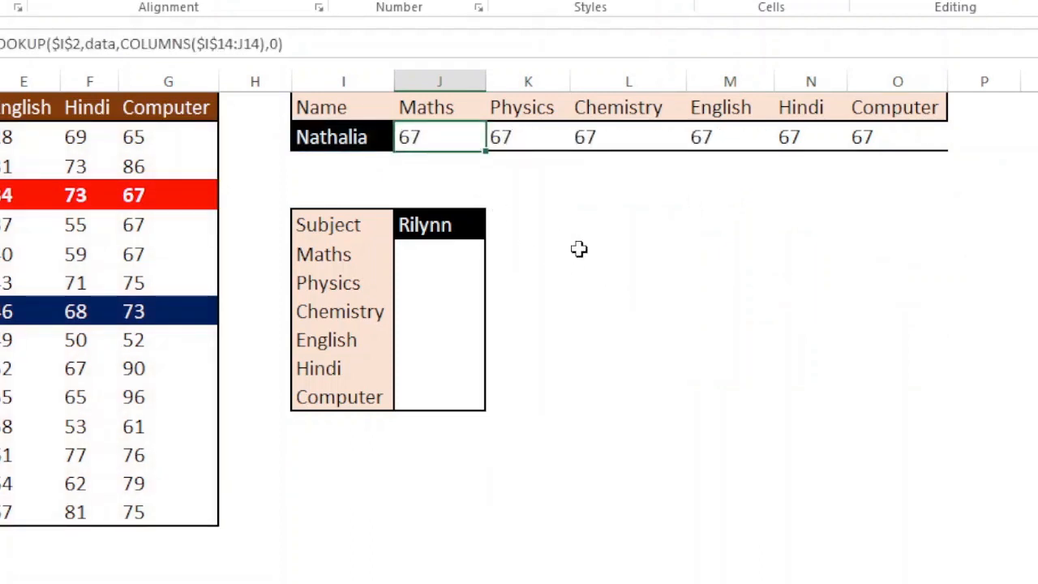
key("shift+Right")
key("shift+Right")
key("shift+Right")
key("shift+Right")
key("shift+Right")
key("ctrl+q")
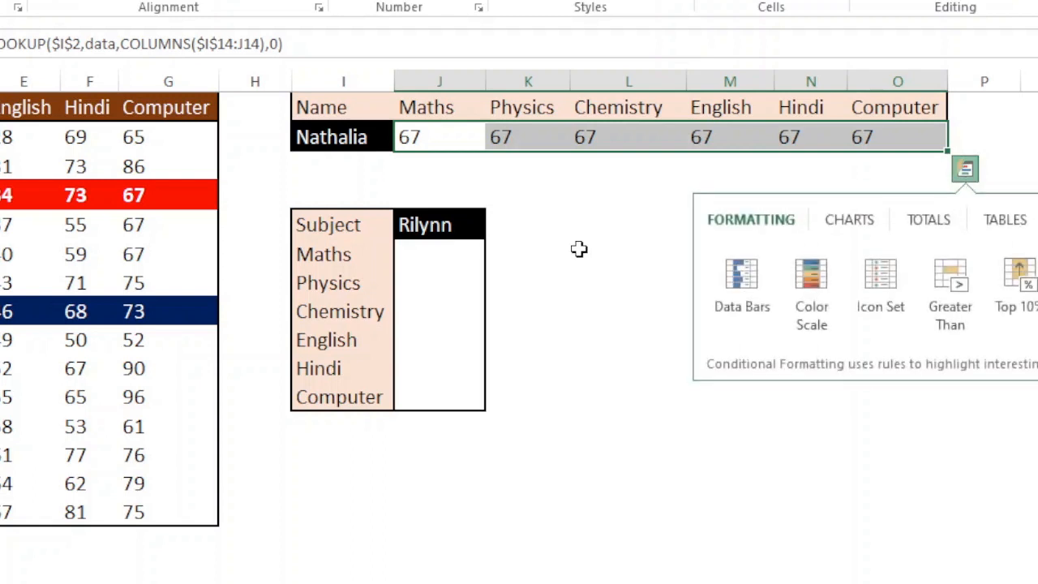
left_click(1028, 166)
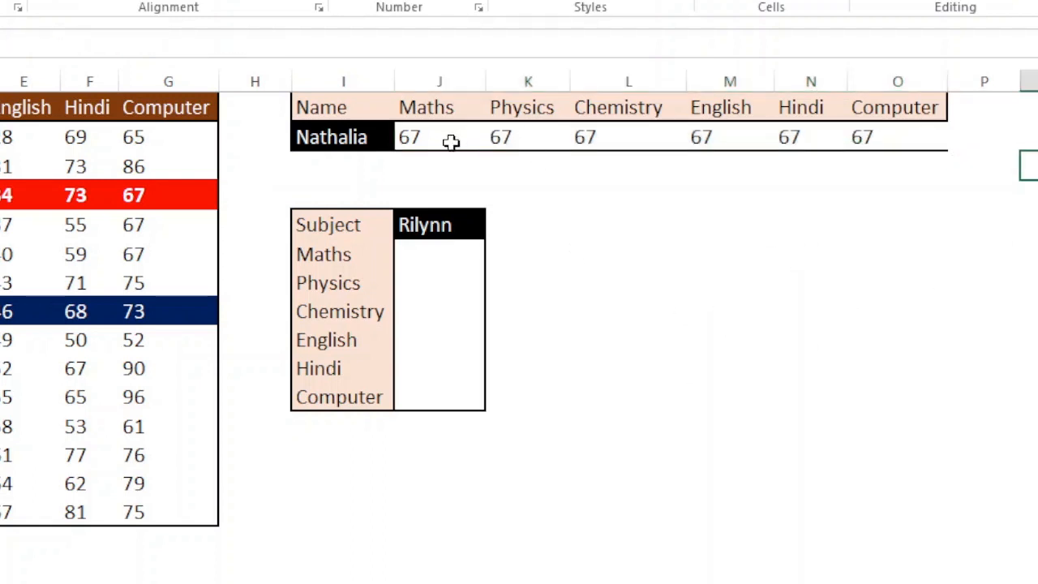
Fill the J2 formula with the COLUMNS-based index across J2:O2 for all subjects.
left_click_drag(452, 141, 925, 145)
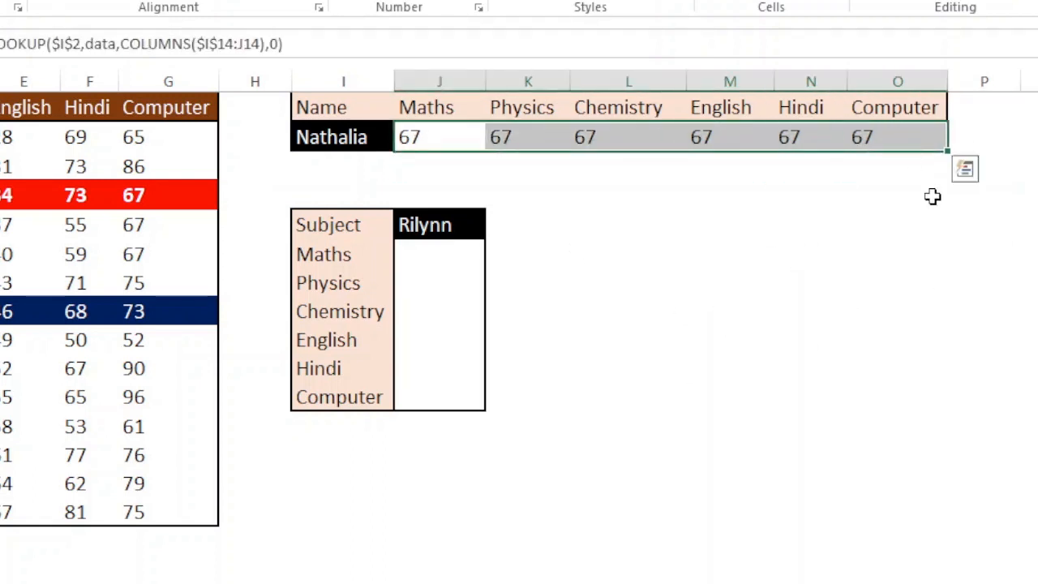
key("ctrl+s")
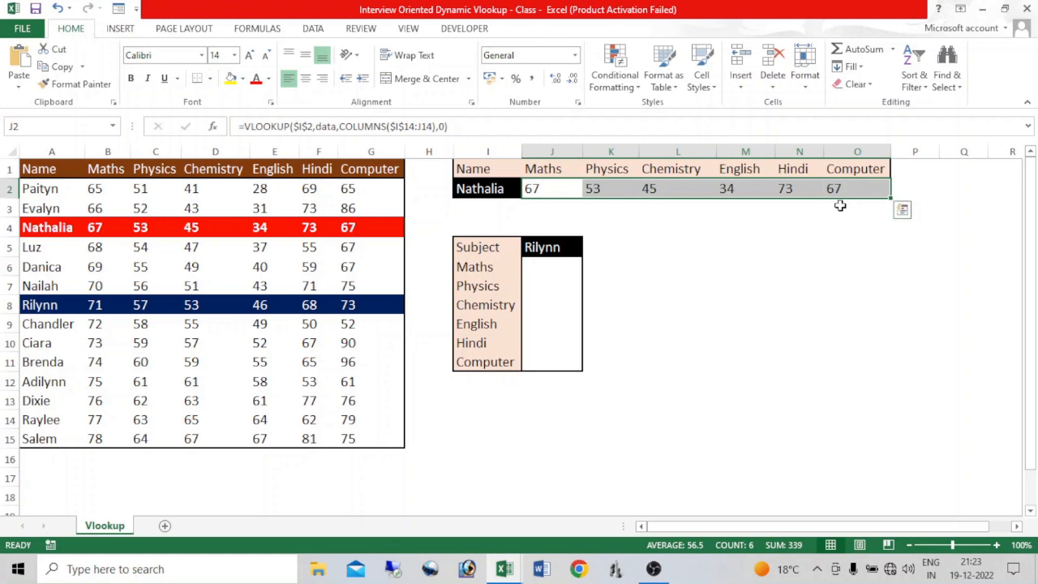
Examine how the COLUMNS range adapts in the copied K2 formula under Physics, leaving the formula as it is.
left_click(598, 191)
key("F2")
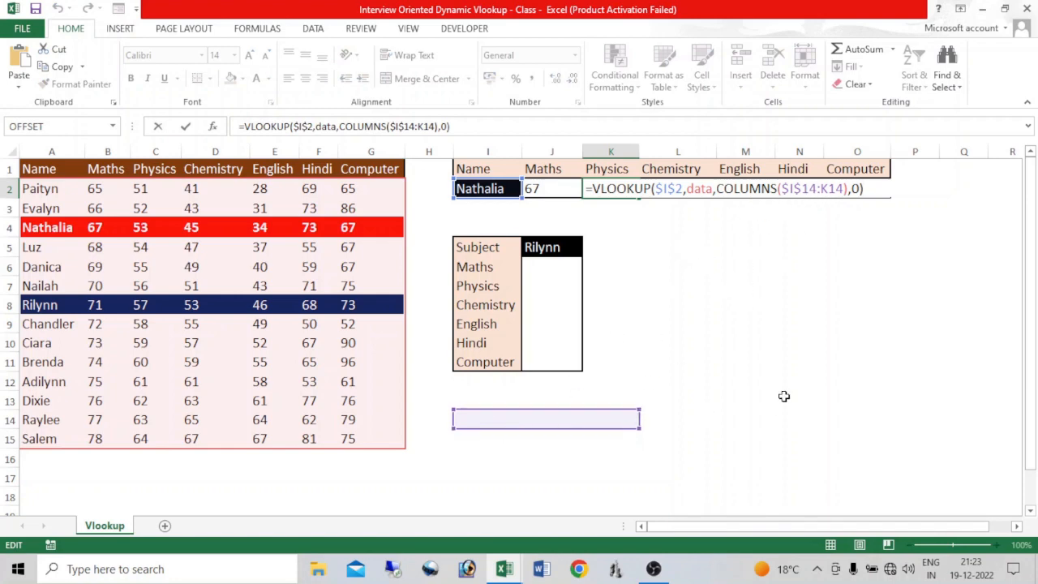
key("Return")
key("Up")
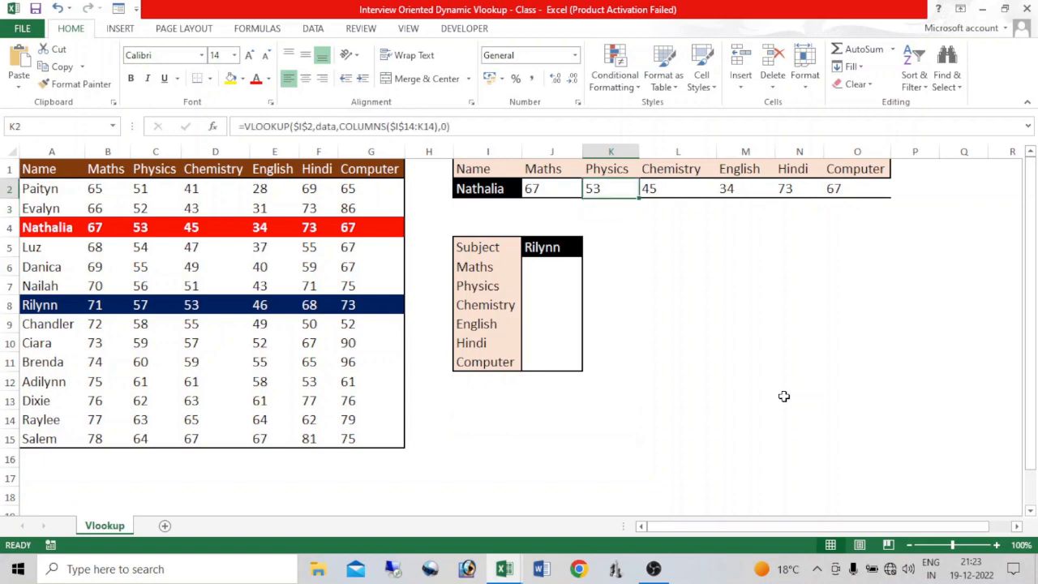
Examine how the COLUMNS range adapts in the copied formulas in L2, M2 and N2 under Chemistry, English and Hindi.
key("Right")
key("F2")
key("Return")
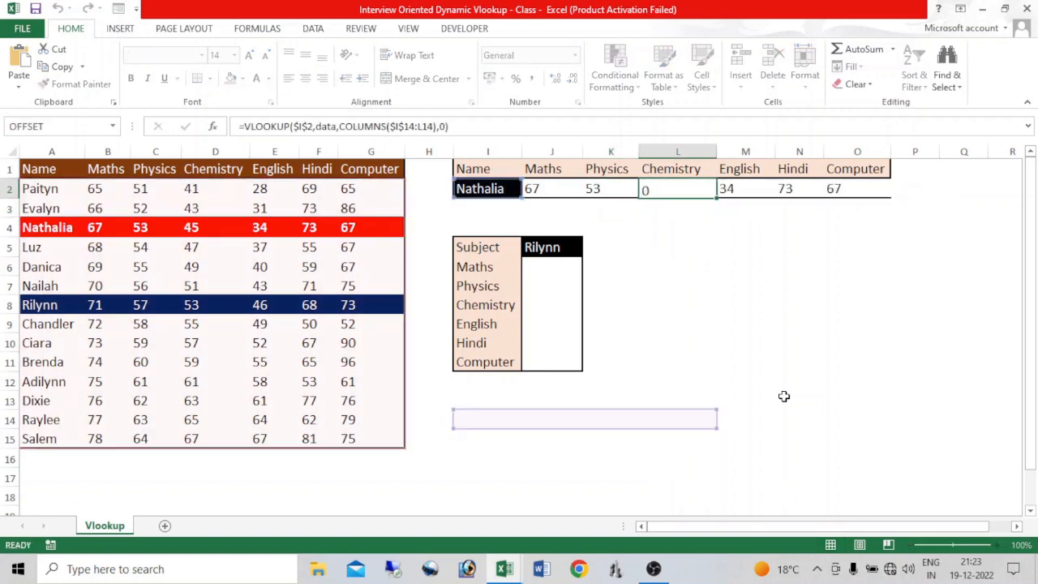
key("Up")
key("Right")
key("F2")
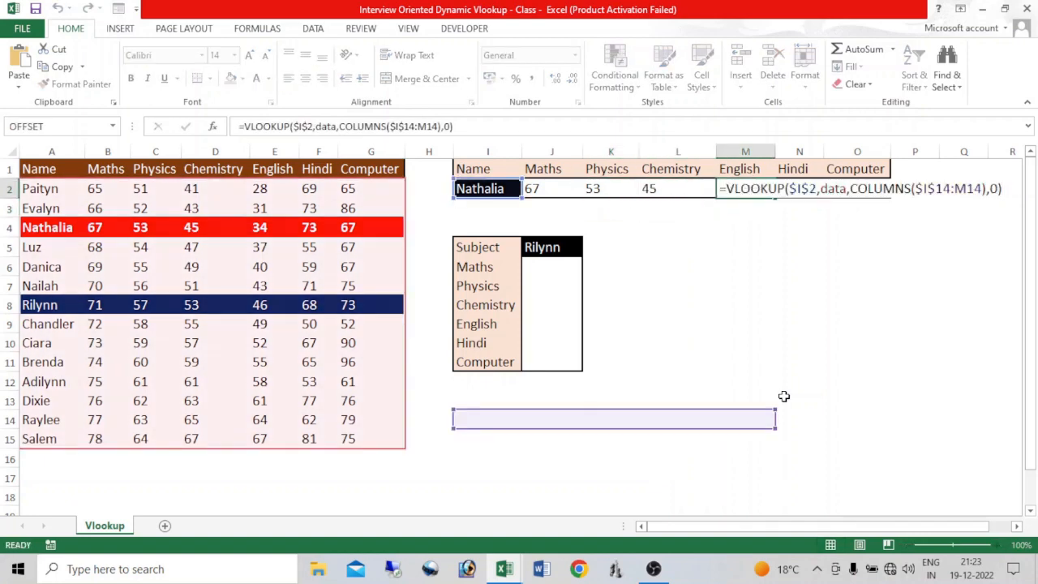
key("Return")
key("Up")
key("Right")
key("F2")
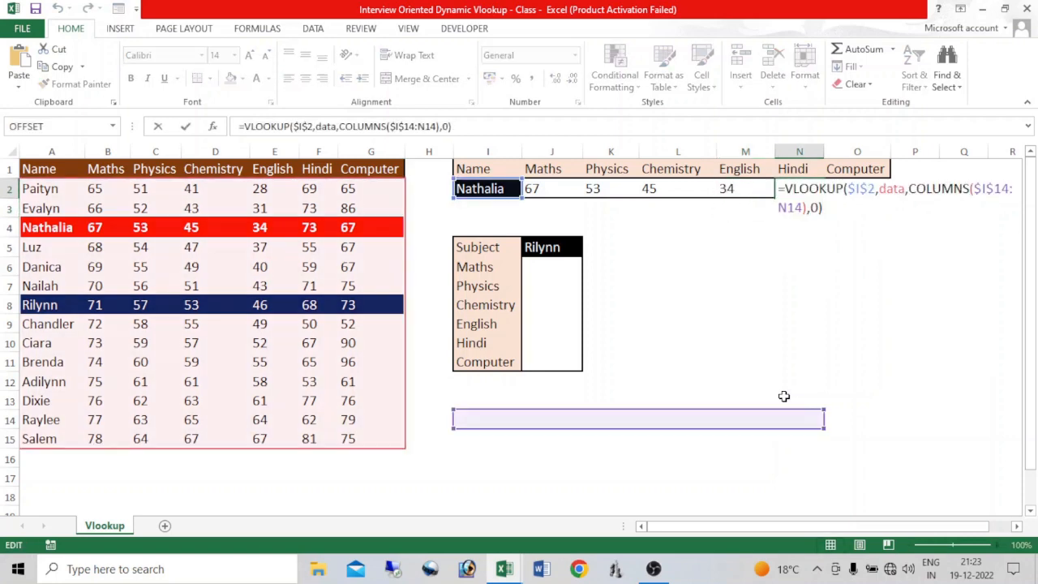
key("Return")
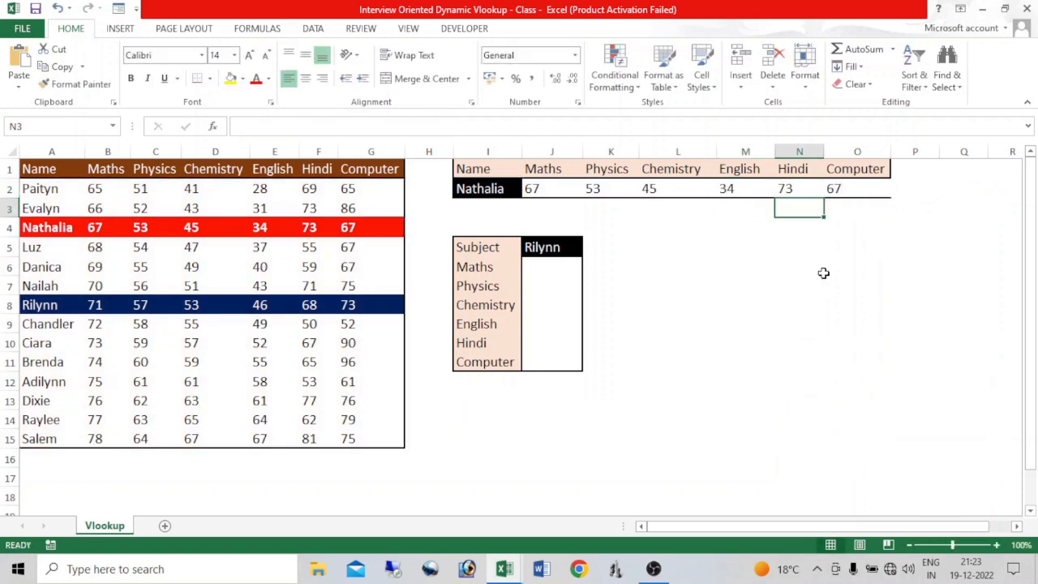
Evaluate the COLUMNS($I$14:O14) part of the O2 formula under Computer, restore the expression and leave the formula as it is.
key("Up")
key("Right")
key("F2")
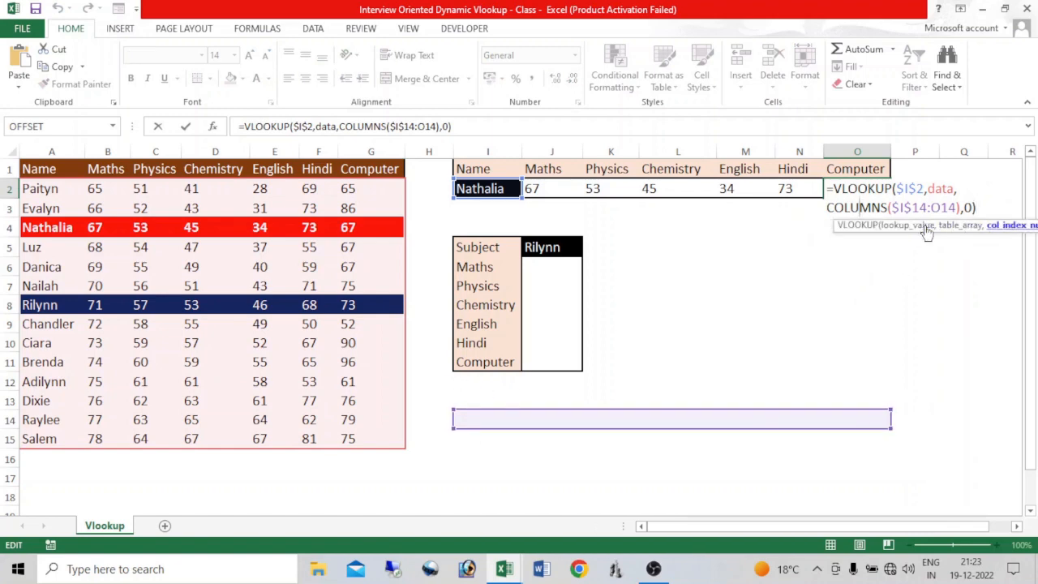
left_click(933, 225)
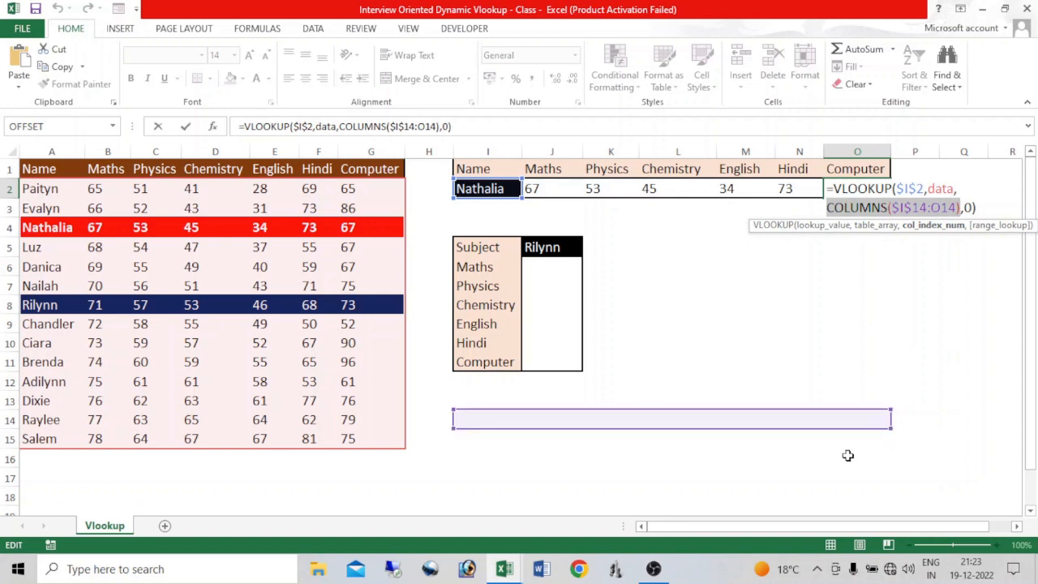
key("F9")
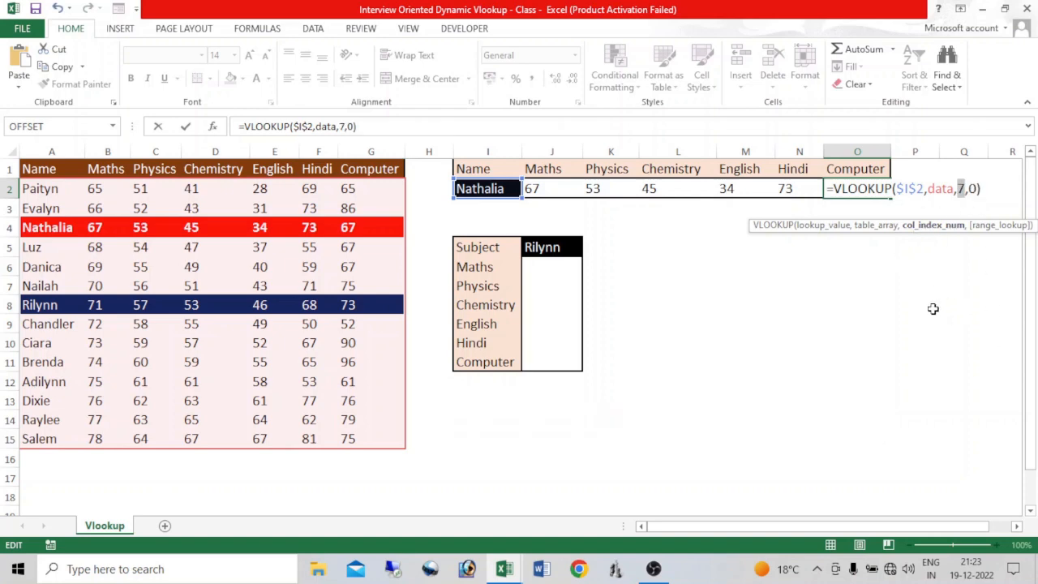
key("ctrl+z")
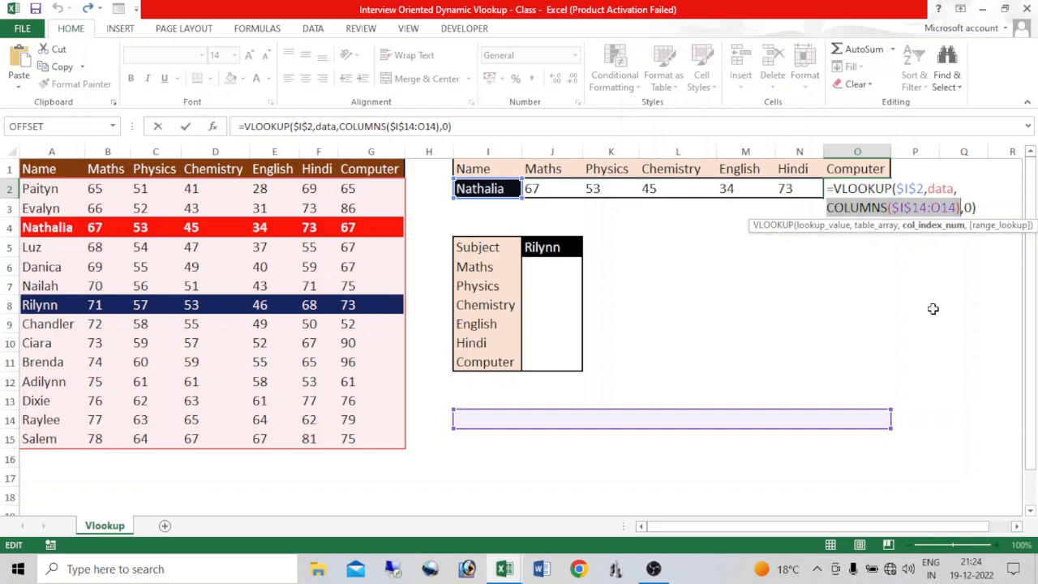
key("Return")
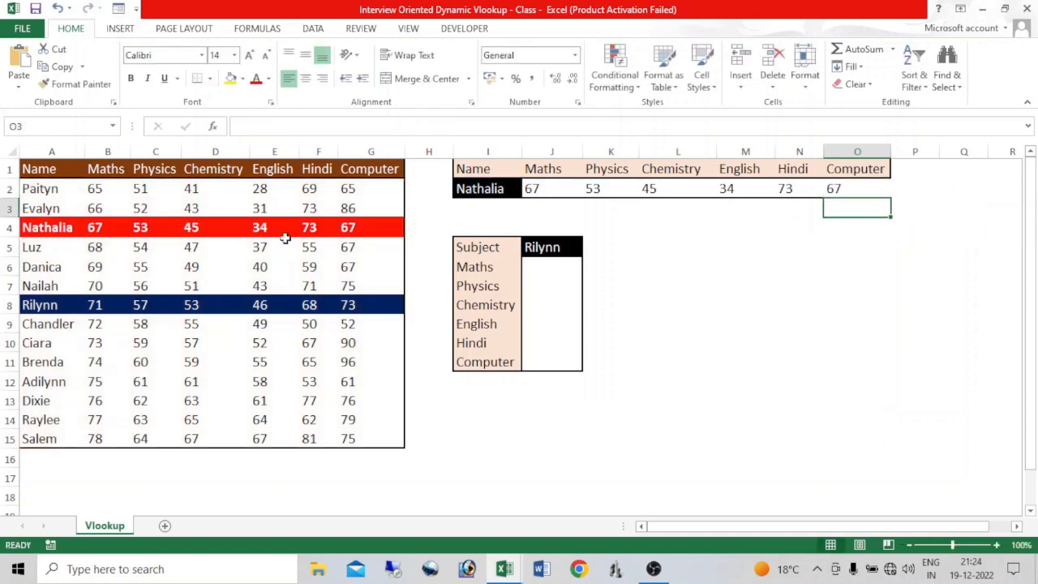
Switch the student in I2's dropdown list to the same one shown in J5.
left_click(494, 187)
left_click(529, 189)
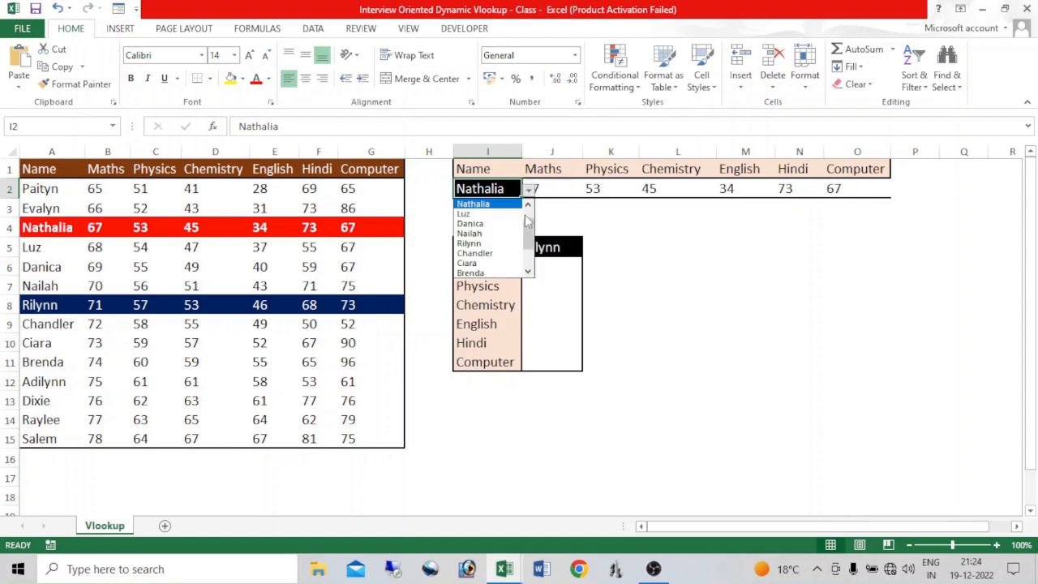
left_click(478, 244)
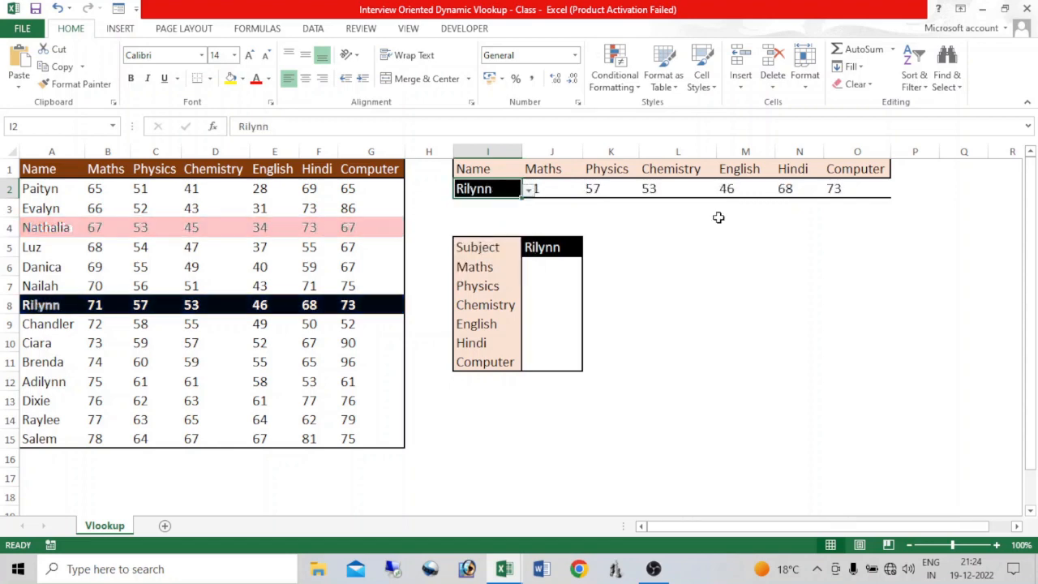
left_click(673, 267)
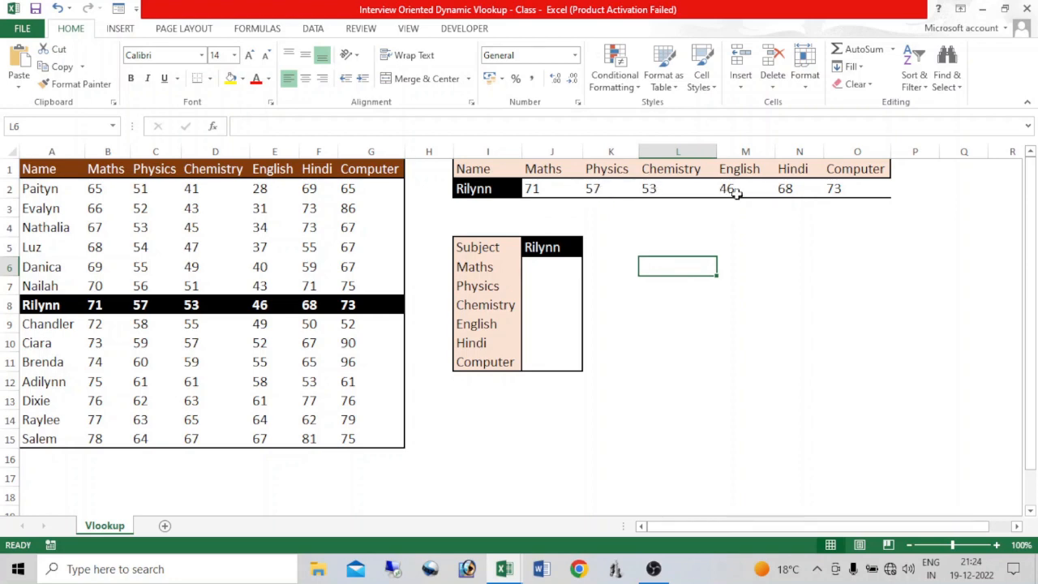
Begin a VLOOKUP formula in J6 for Maths with the absolute reference $J$5 as the lookup value.
left_click(550, 268)
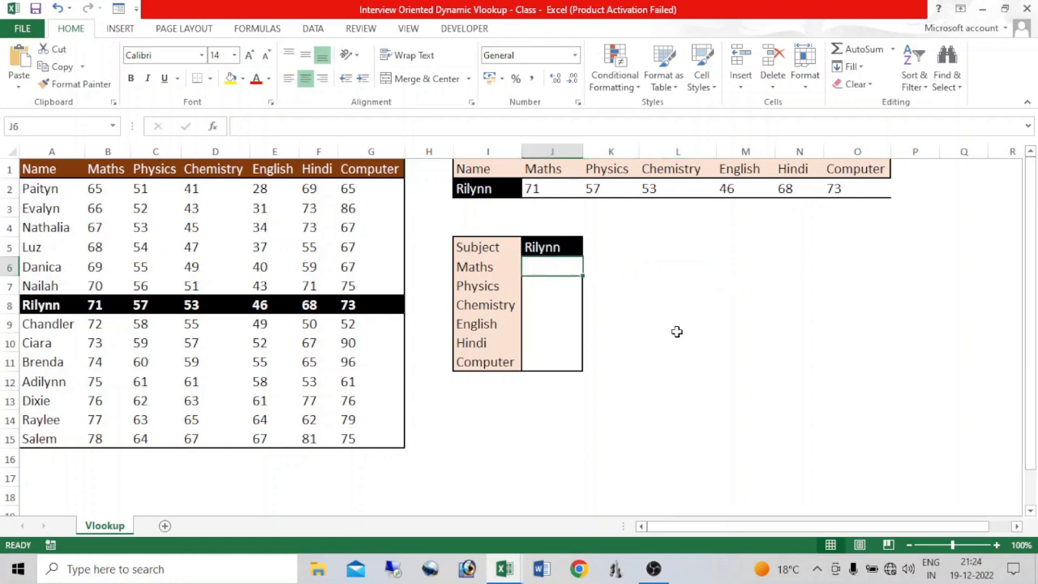
type("=vlook")
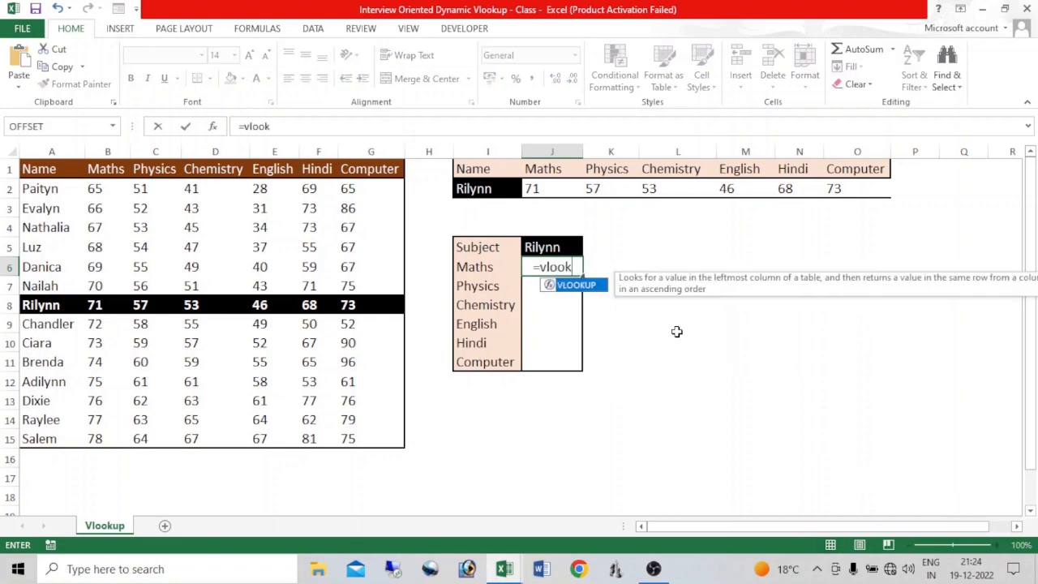
key("Tab")
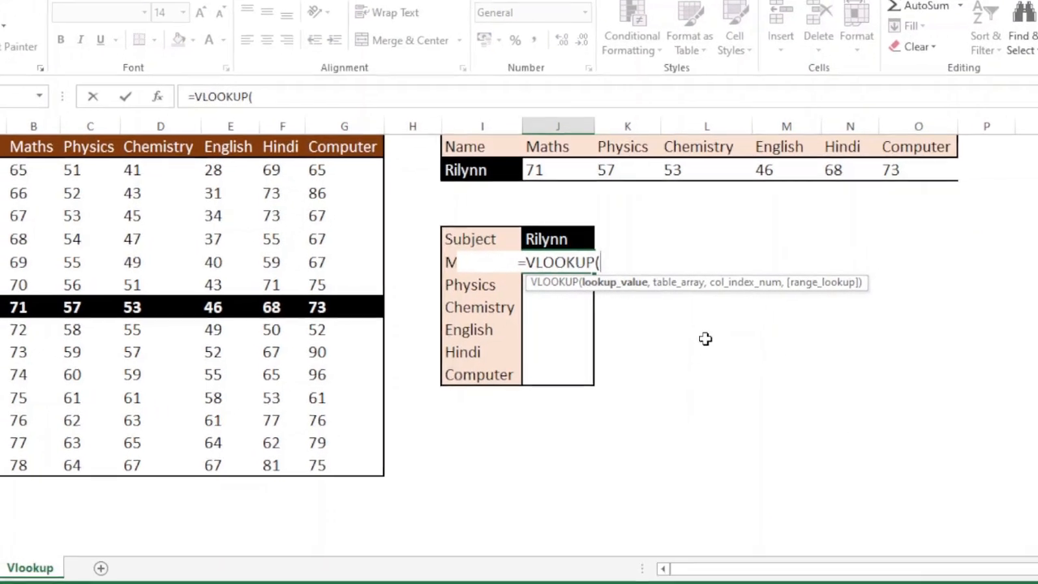
left_click(560, 246)
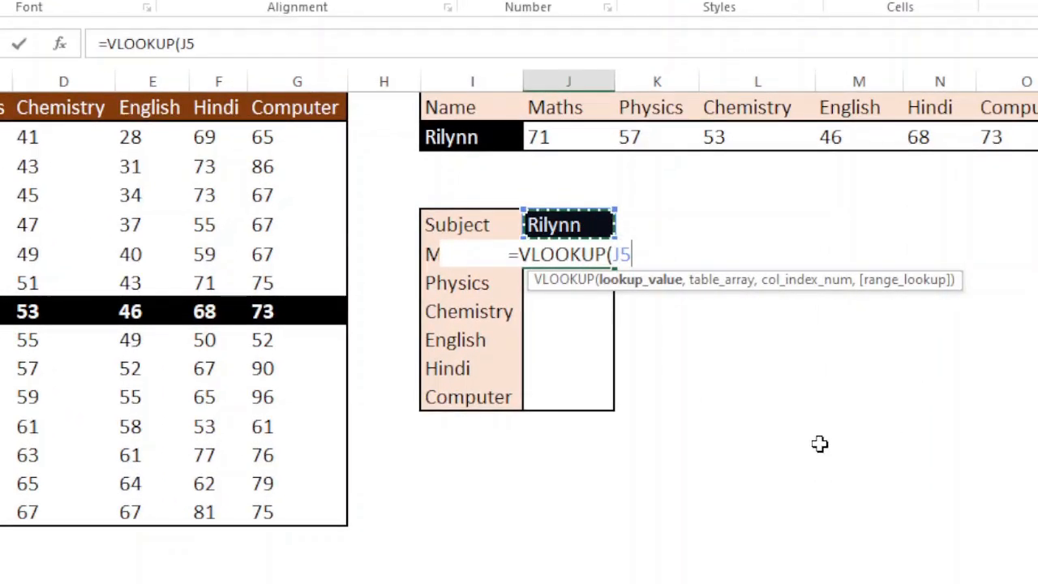
key("F4")
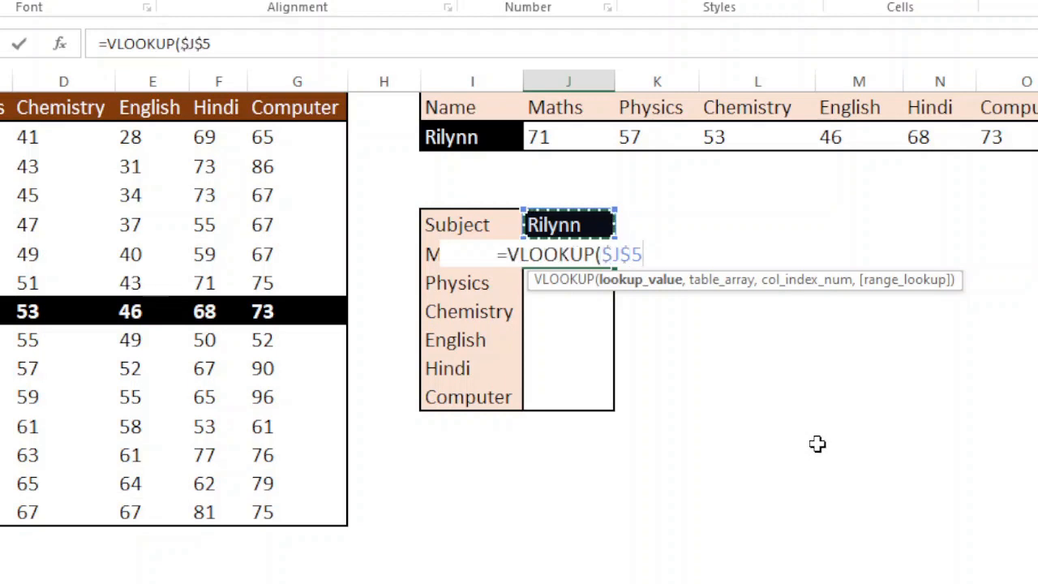
type(",")
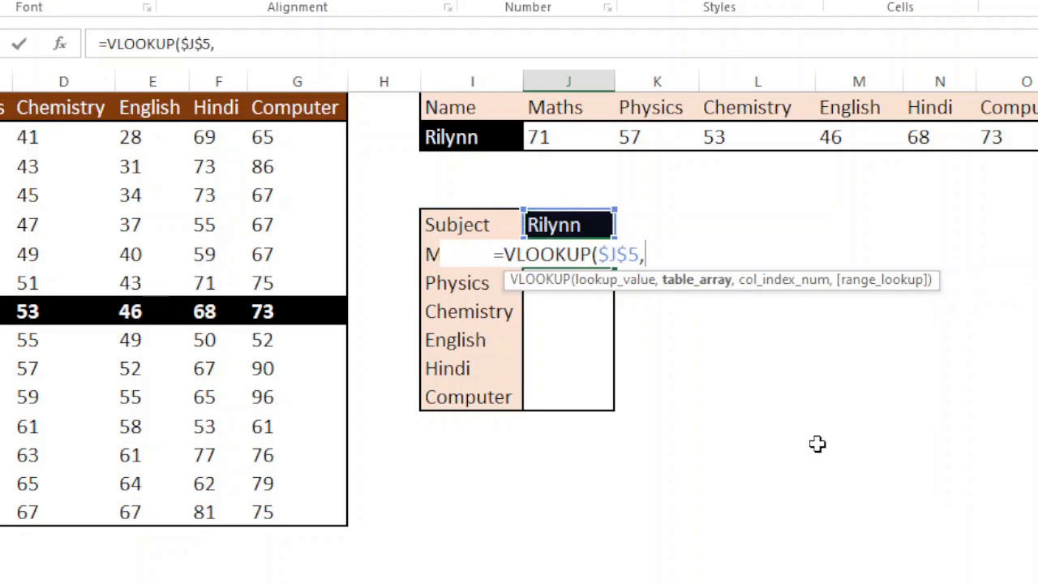
Complete the J6 formula with the named range data as table array, column index 2 and exact match 0.
key("F5")
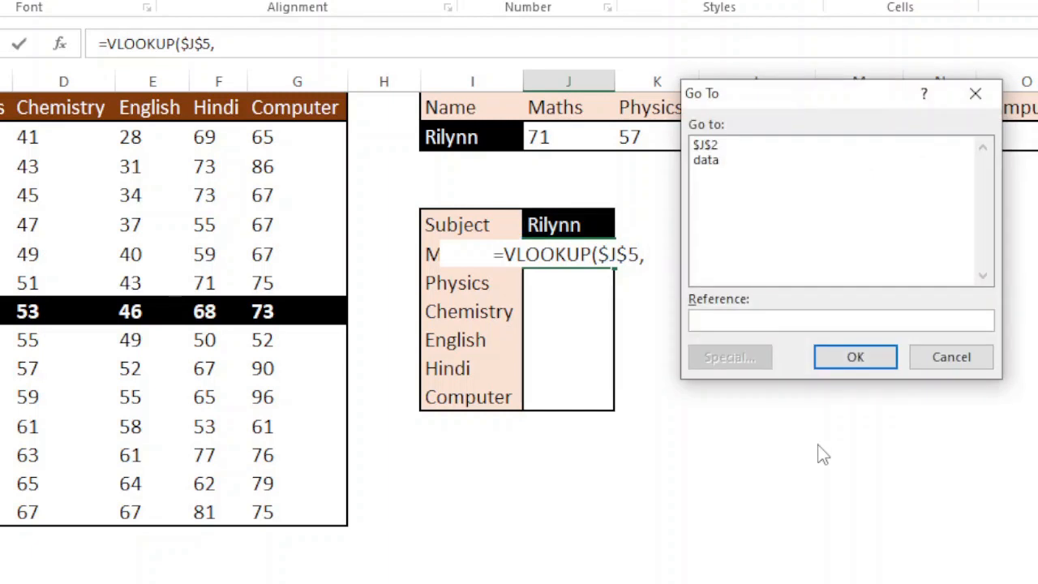
left_click(707, 161)
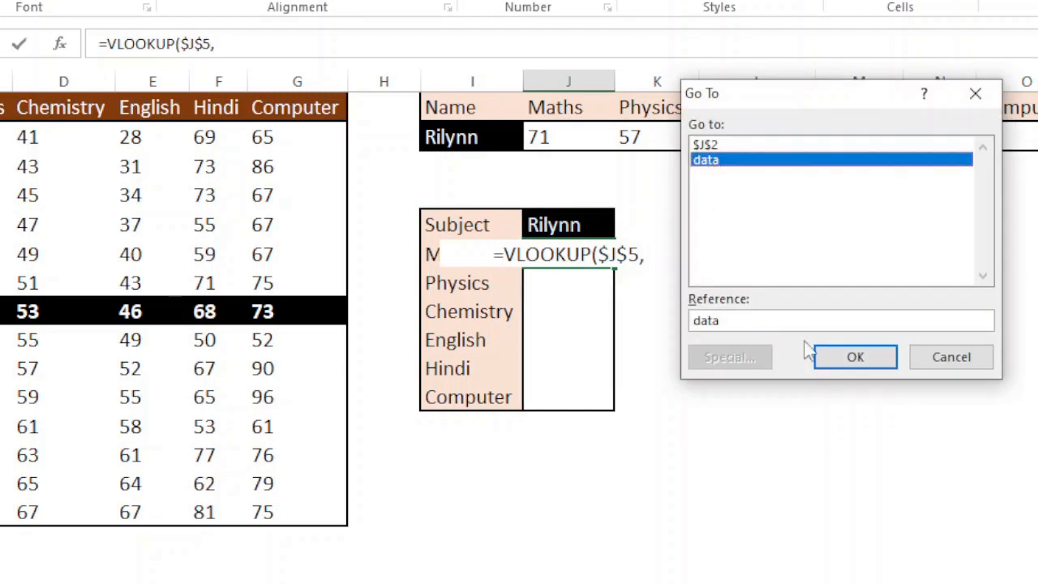
left_click(855, 358)
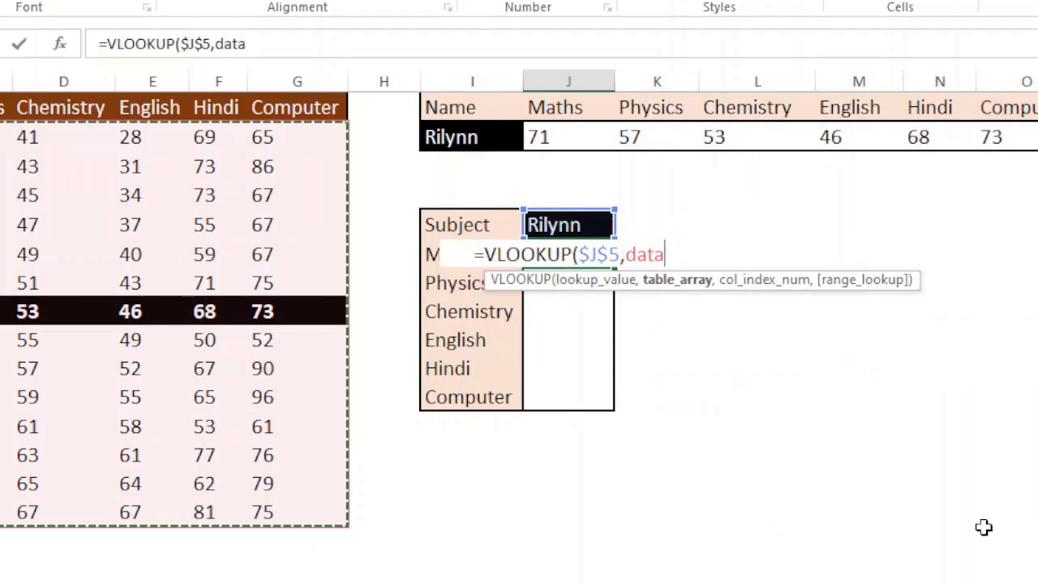
type(",")
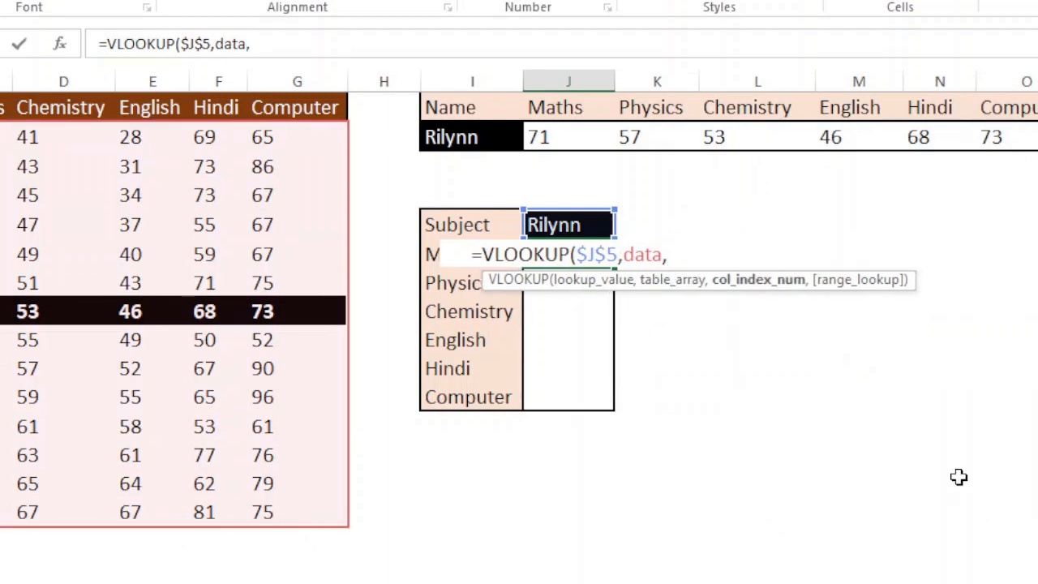
type("2")
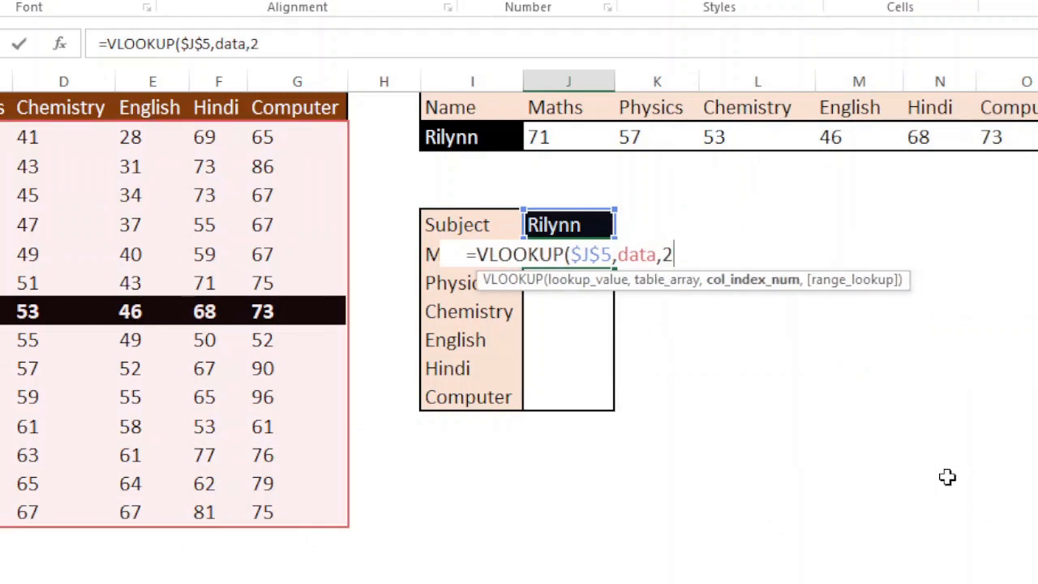
type(",0")
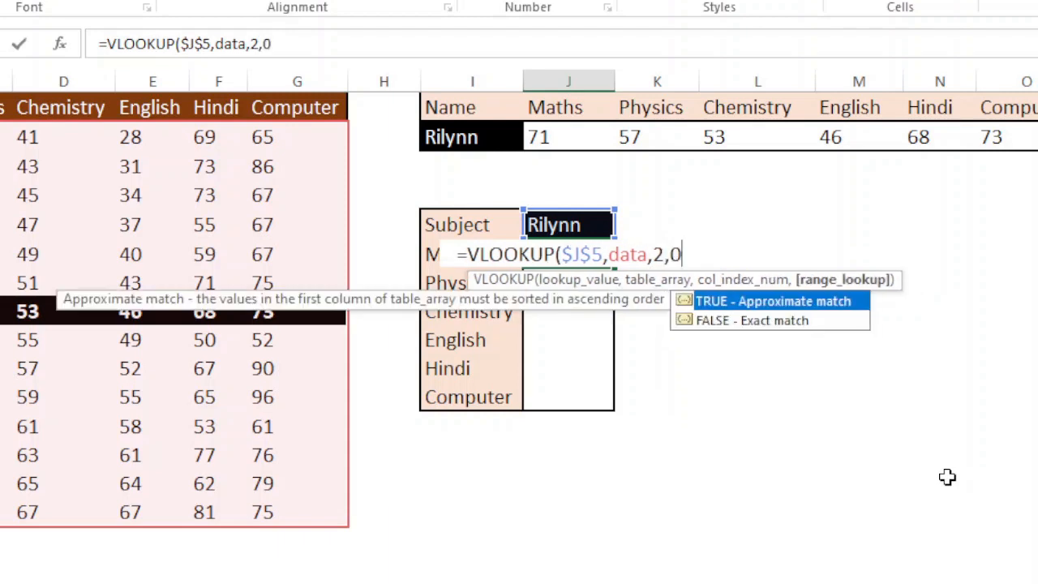
type(")")
key("Return")
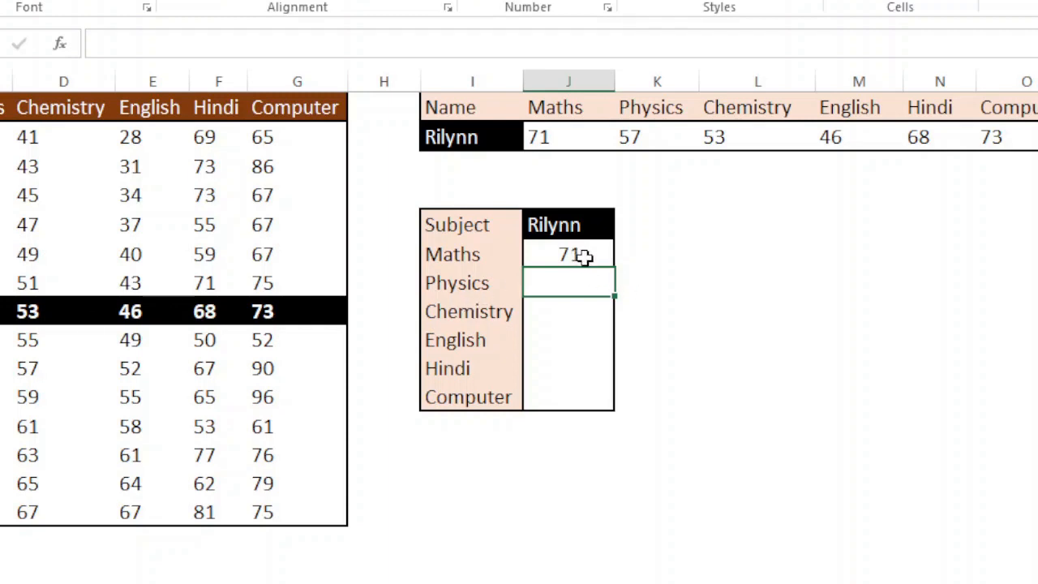
Fill the J6 formula down to J11 and review the copied formula in the Computer row.
left_click_drag(589, 260, 585, 397)
key("ctrl+d")
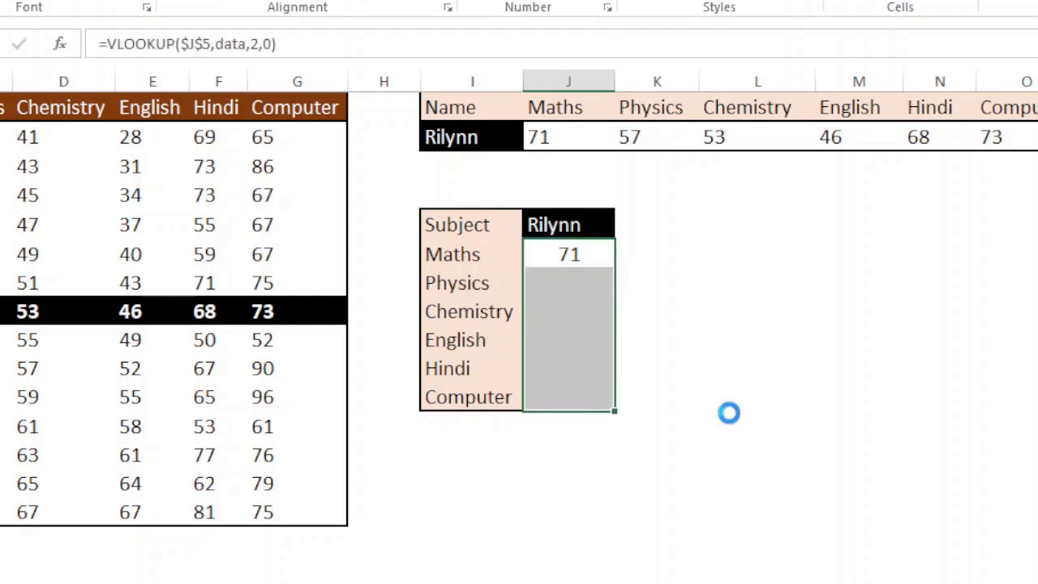
left_click(574, 397)
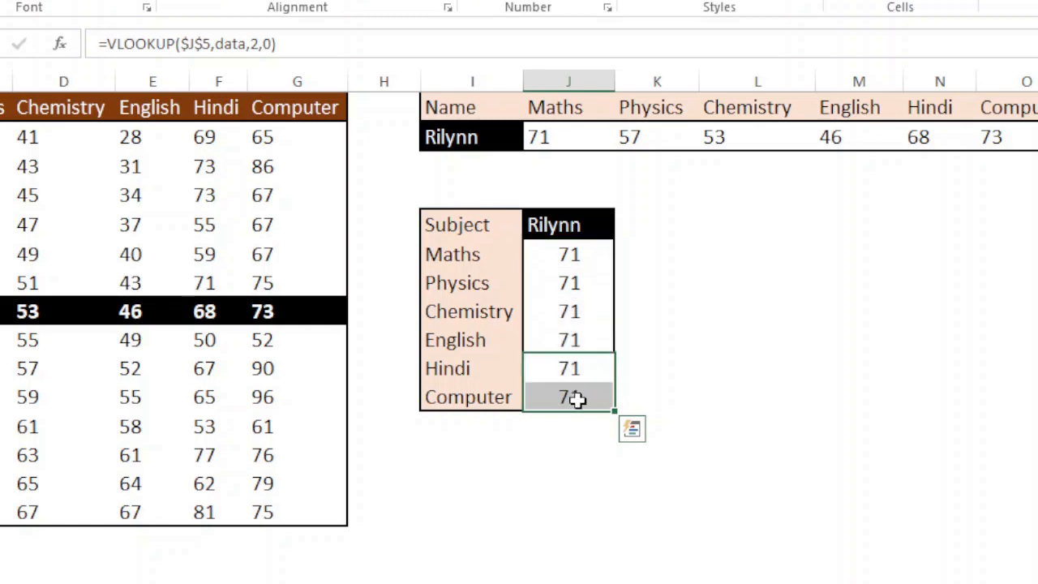
key("F2")
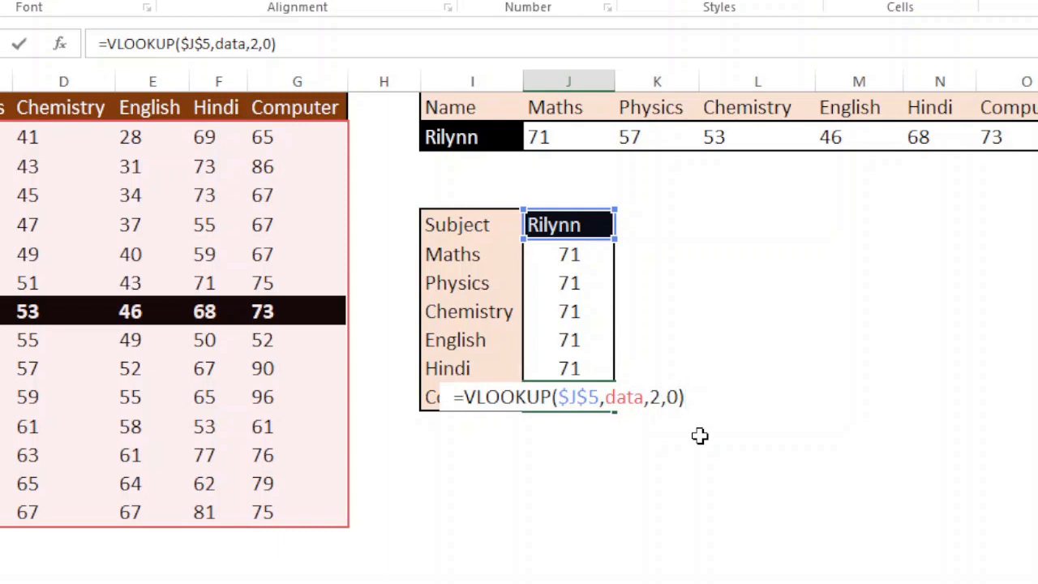
key("Return")
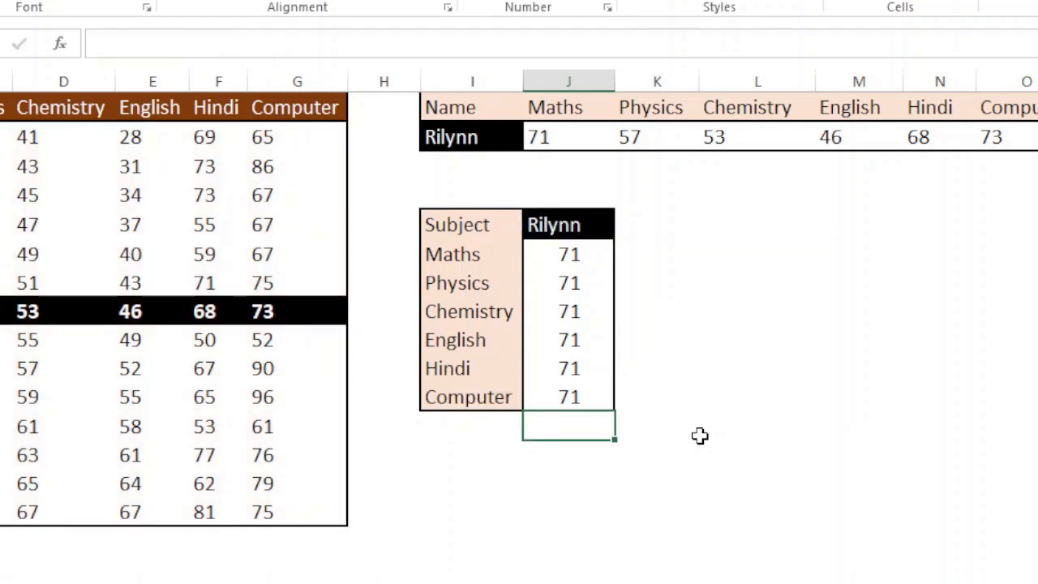
Replace the column index 2 in the J6 formula with a ROWS function over the range N6:N7.
left_click(587, 258)
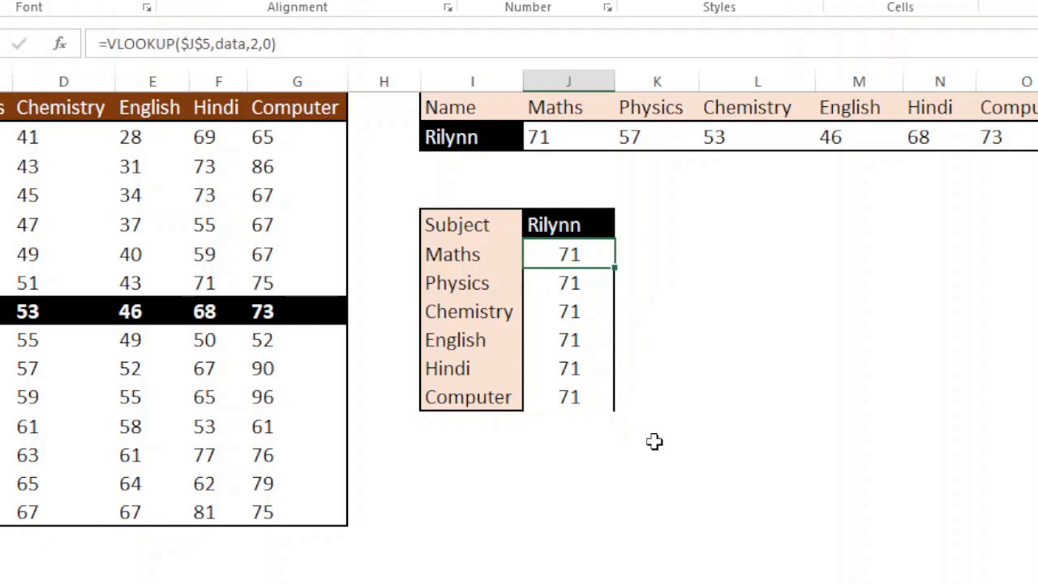
key("F2")
key("Left")
key("Left")
key("Left")
key("Left")
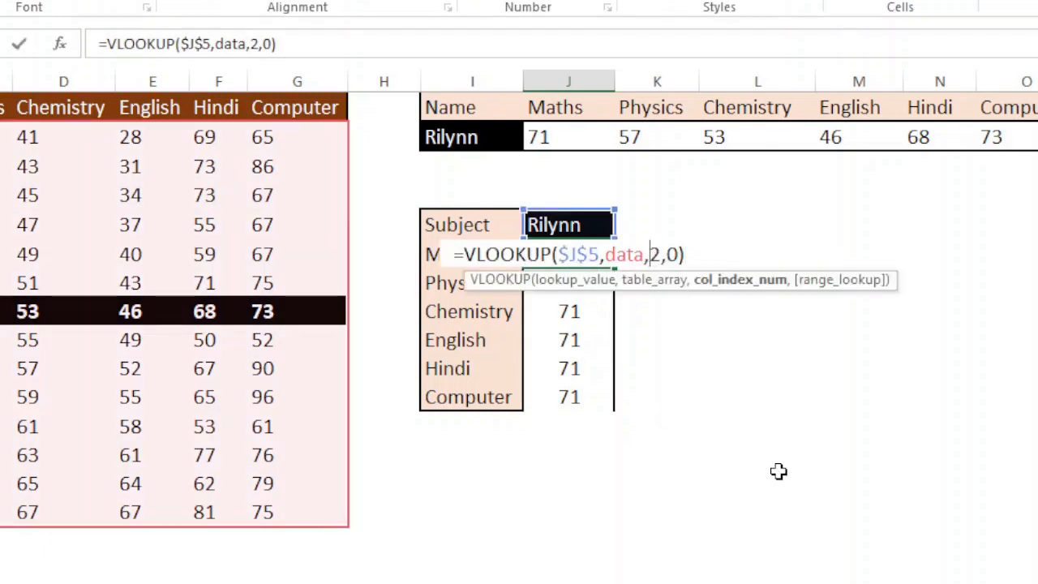
key("shift+Right")
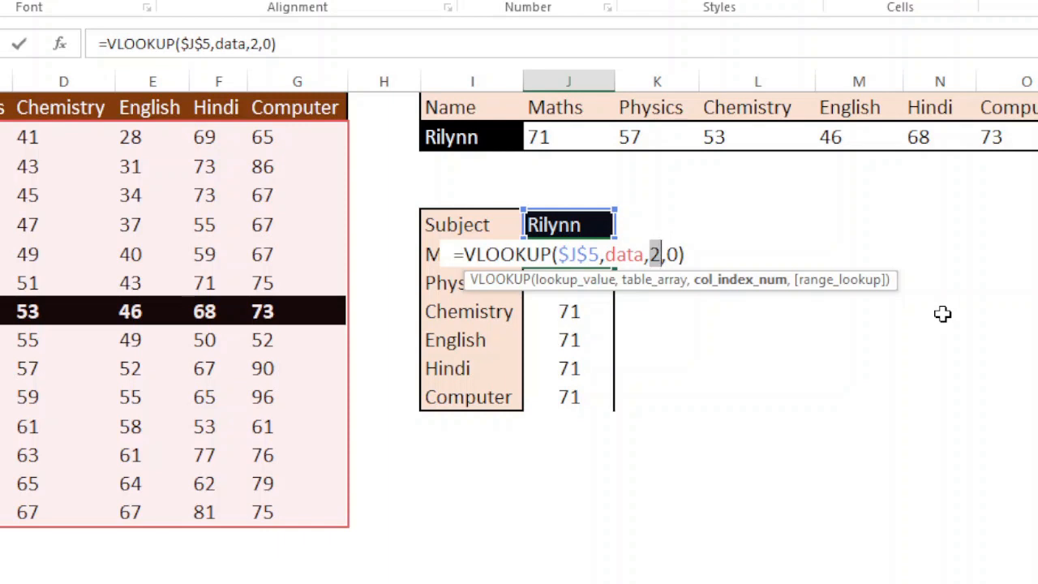
type("rows")
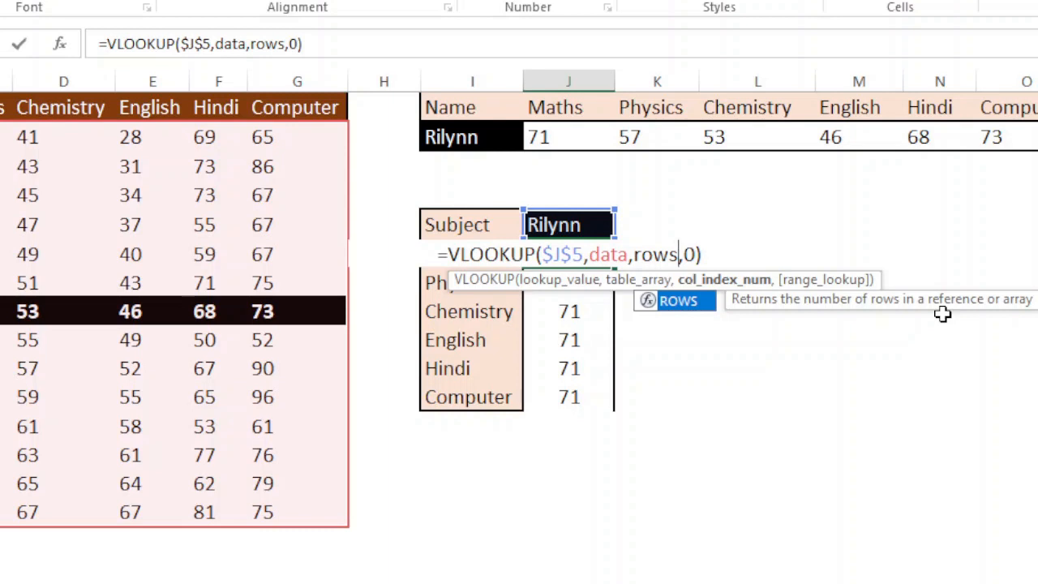
key("Tab")
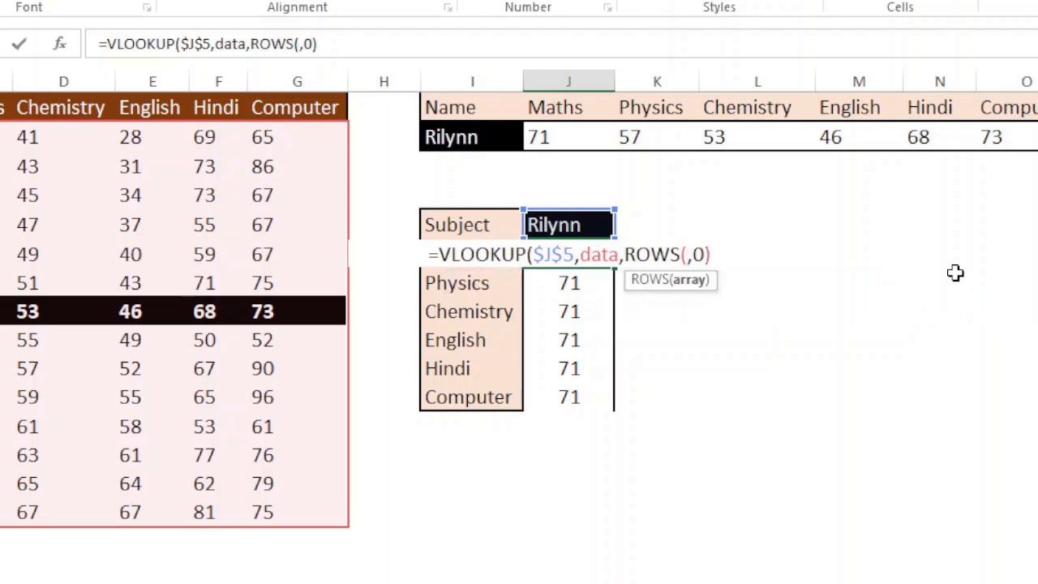
left_click_drag(969, 245, 969, 284)
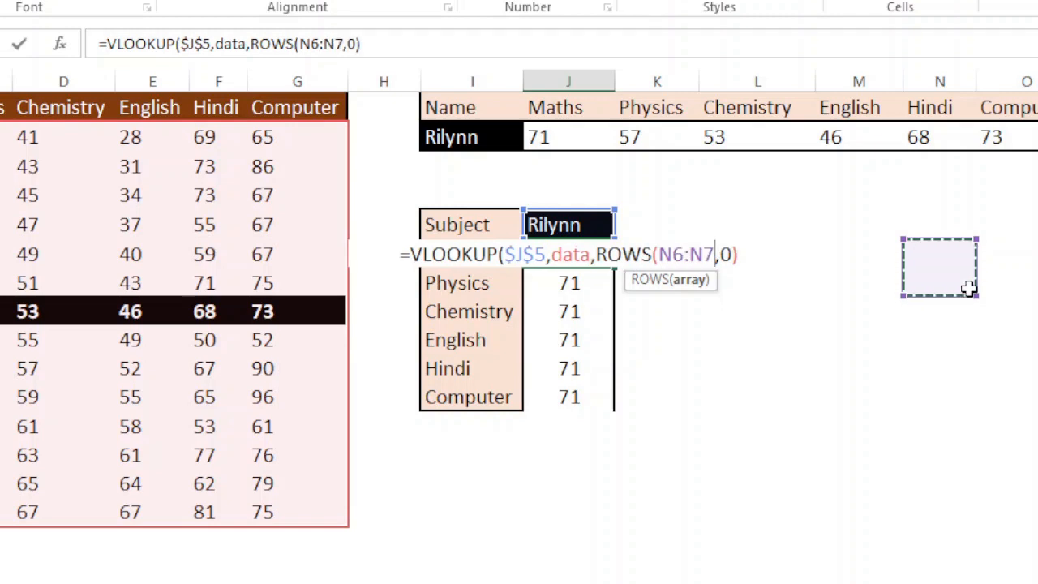
Make the start of the ROWS range absolute as $N$6:N7, close the function and commit the J6 formula.
left_click(670, 255)
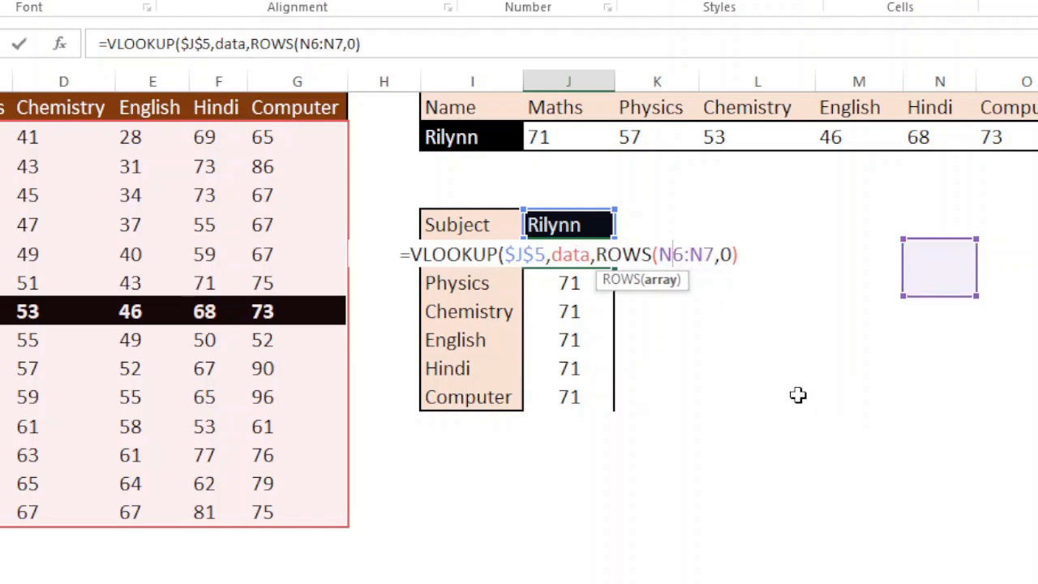
key("F4")
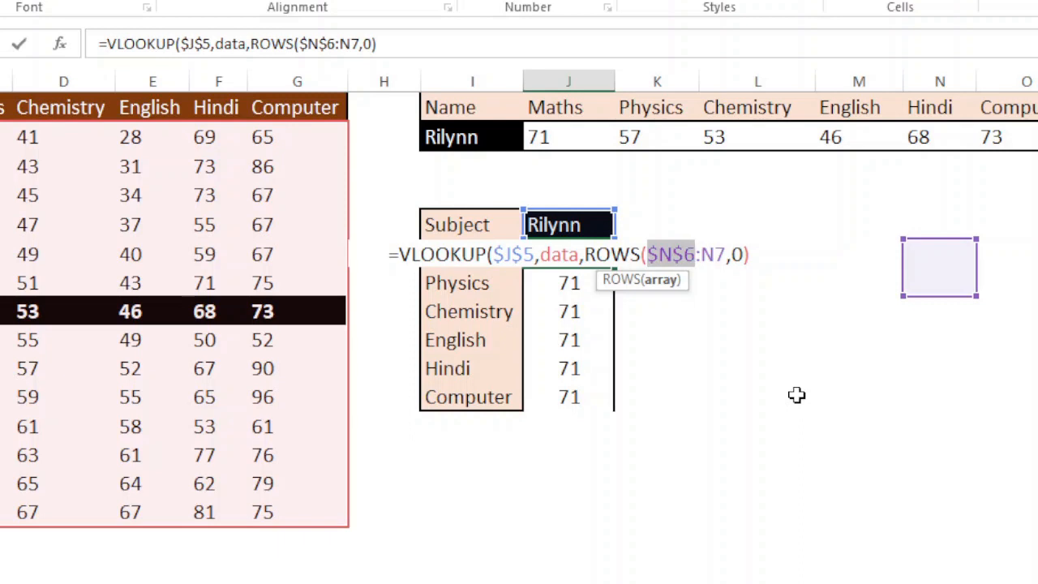
key("Right")
key("Right")
key("Right")
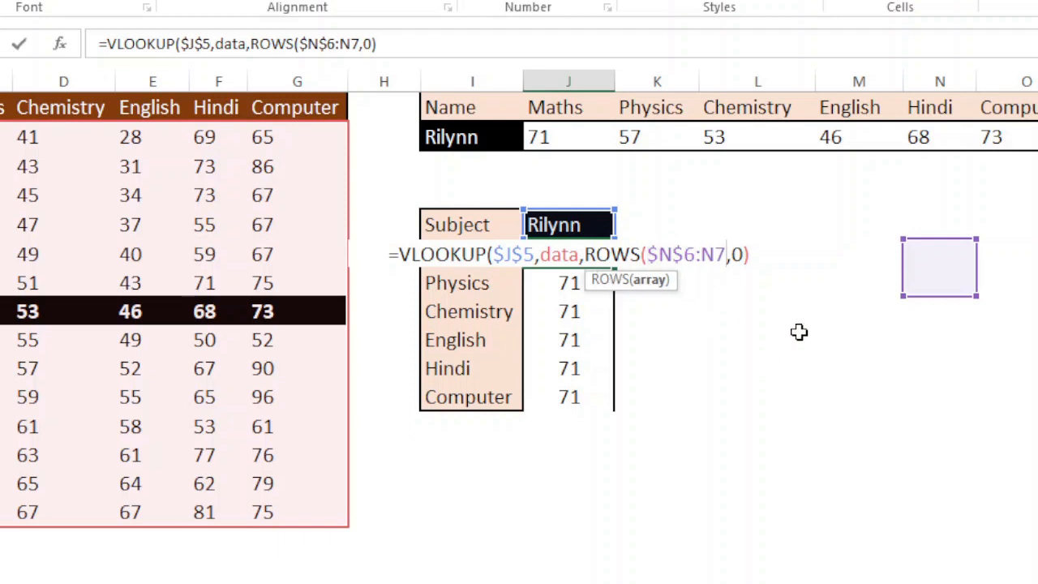
type(")")
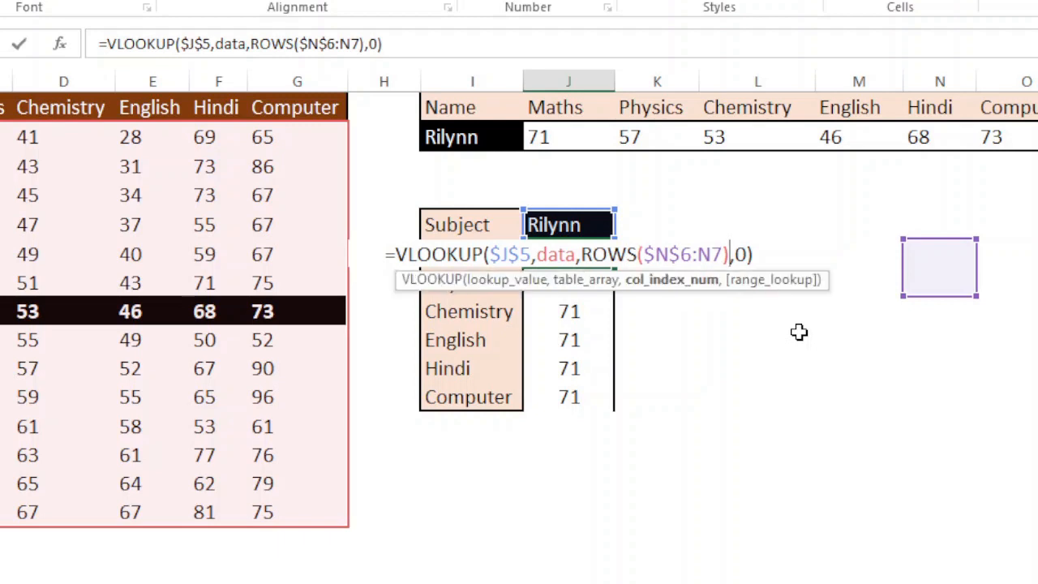
key("Return")
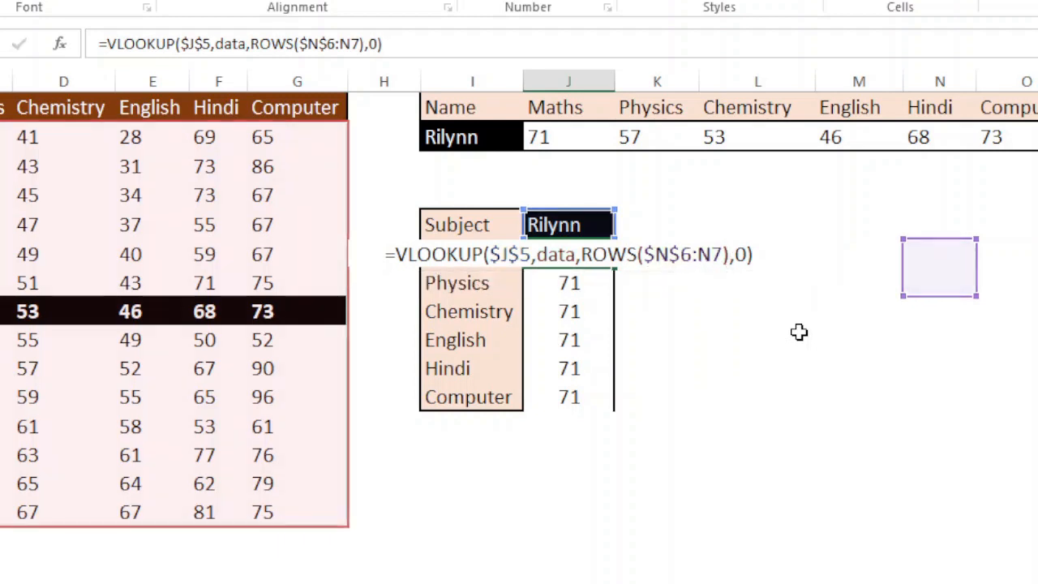
Fill the updated J6 formula with ROWS($N$6:N7) down through J11 for all the remaining subjects.
key("Up")
key("shift+Down")
key("shift+Down")
key("shift+Down")
key("shift+Down")
key("shift+Down")
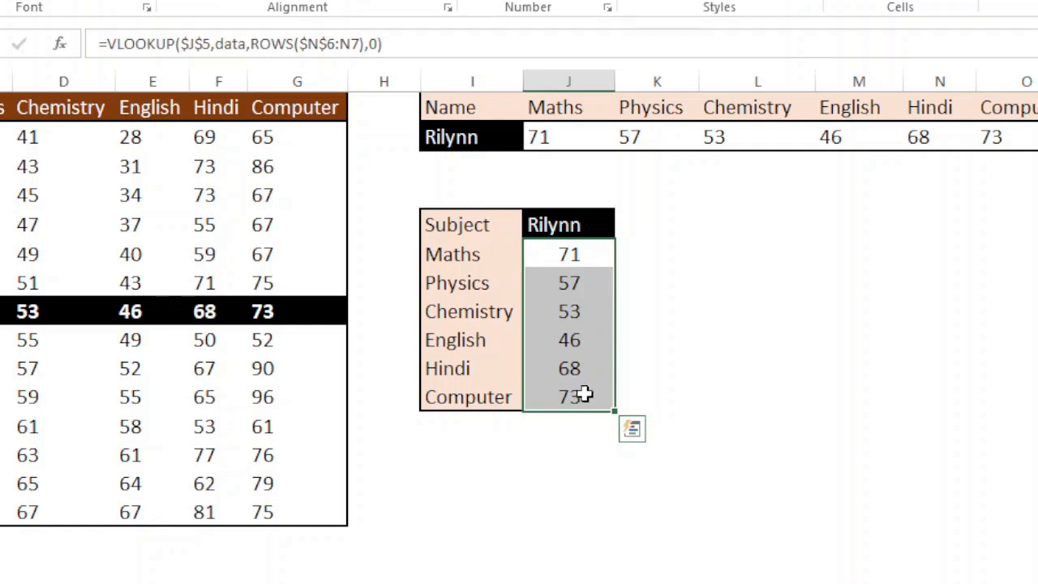
left_click(707, 362)
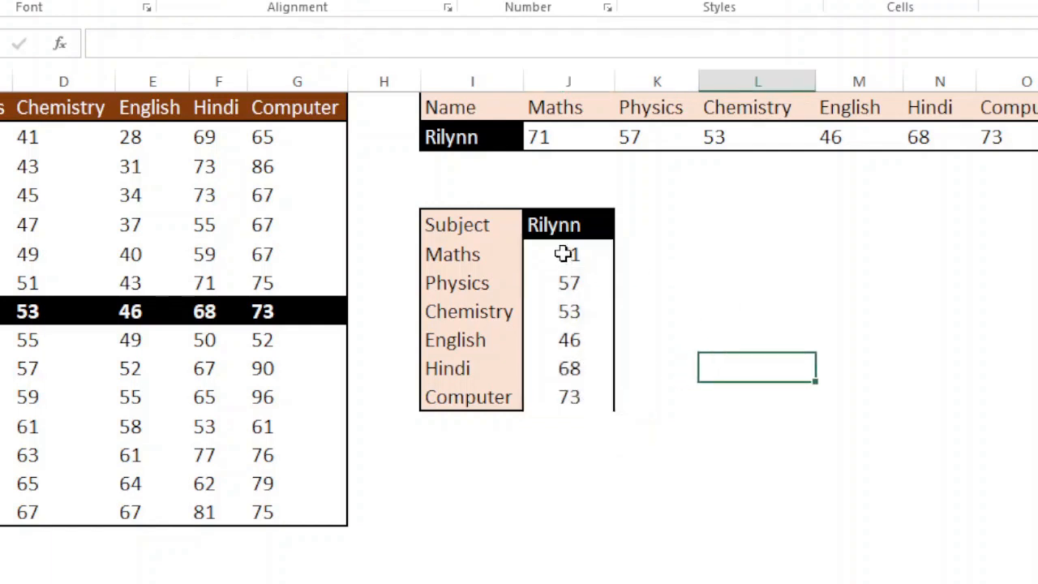
Select the student listed in data row 10 in the horizontal table's name cell I2.
left_click(503, 137)
left_click(533, 141)
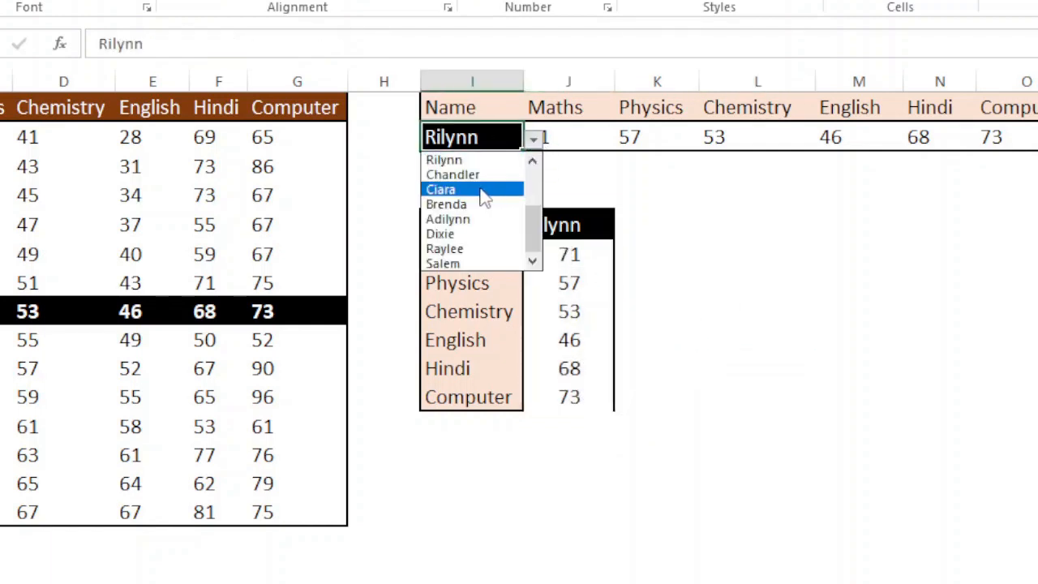
left_click(482, 189)
left_click(893, 328)
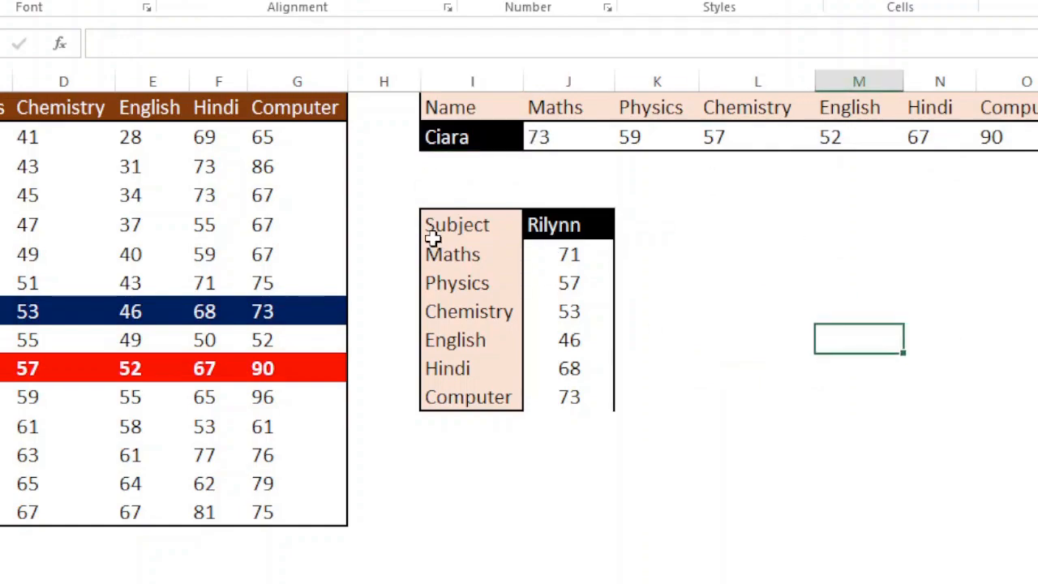
Select the student listed in data row 13 in the vertical table's name cell J5.
left_click(568, 233)
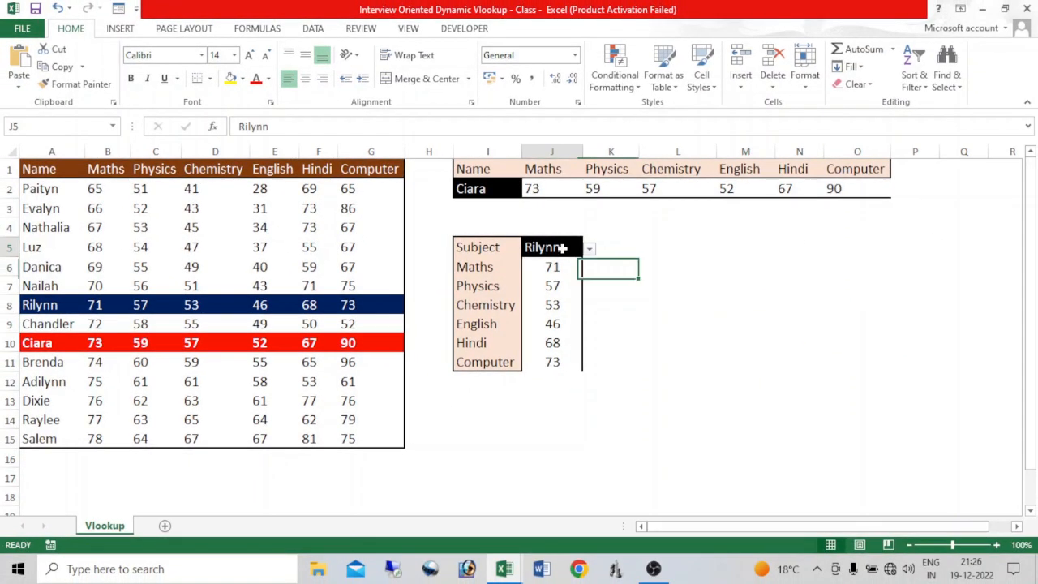
left_click(611, 236)
left_click(566, 313)
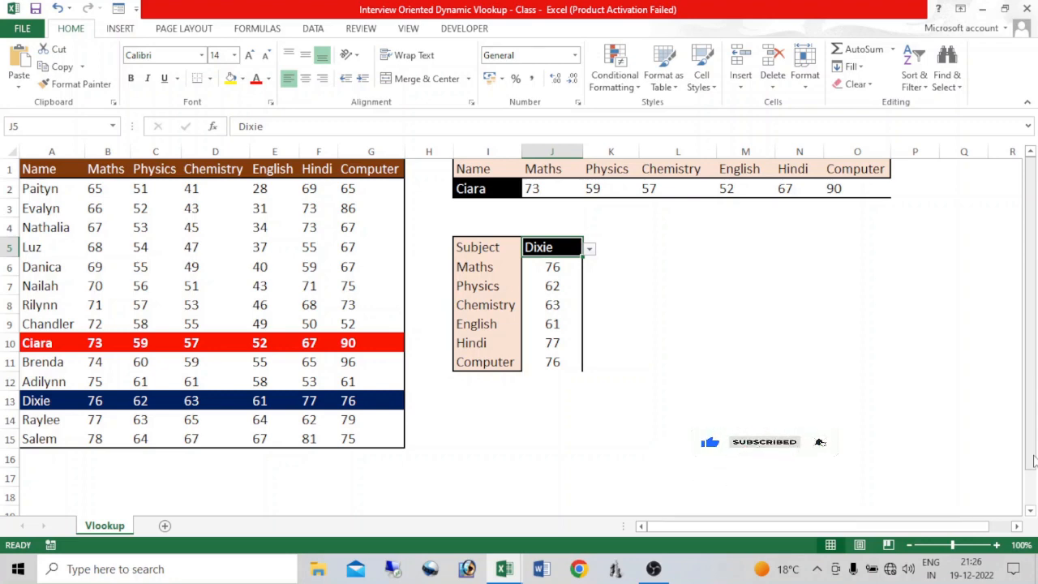
Review the COLUMNS-based VLOOKUP formula in L2 and the ROWS-based VLOOKUP formula in J6 without changing them.
left_click(547, 188)
left_click(644, 188)
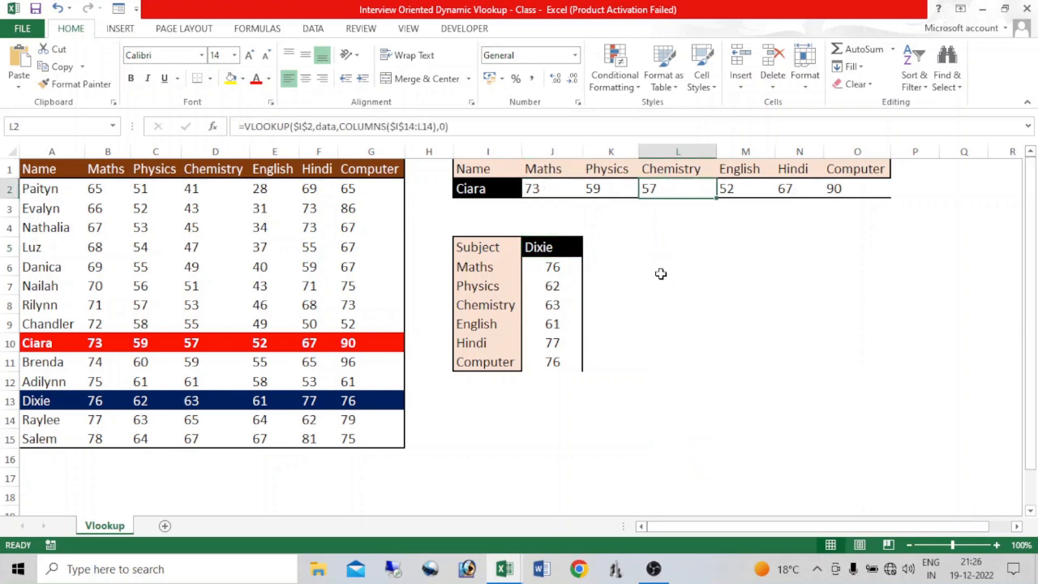
key("F2")
key("Return")
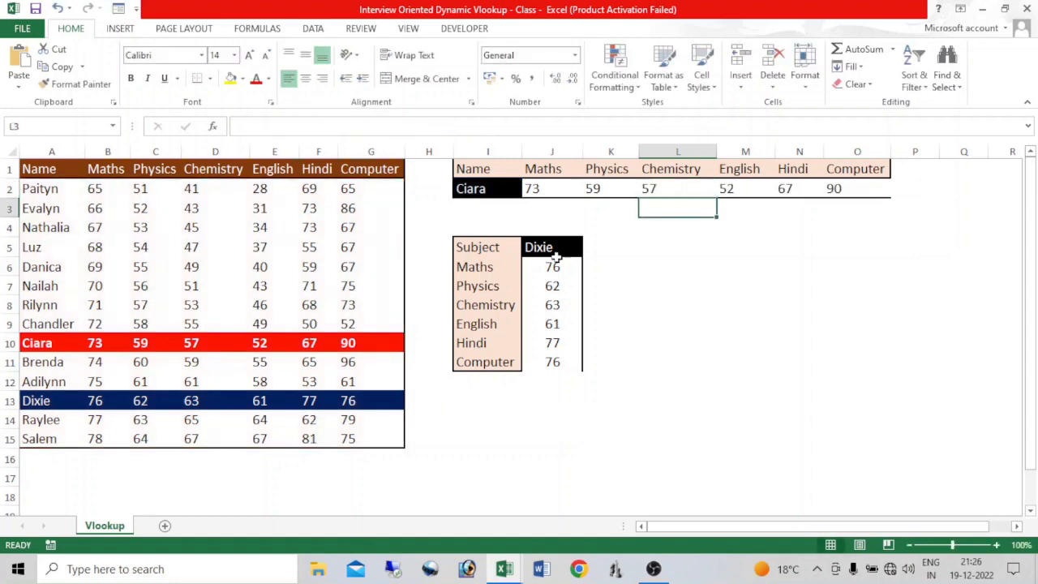
left_click(552, 267)
key("F2")
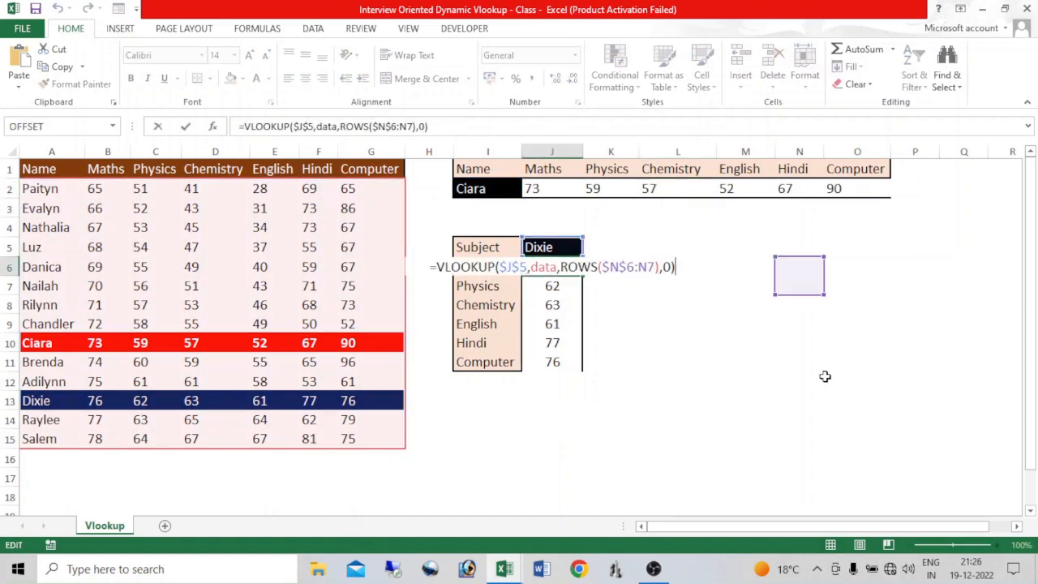
key("Return")
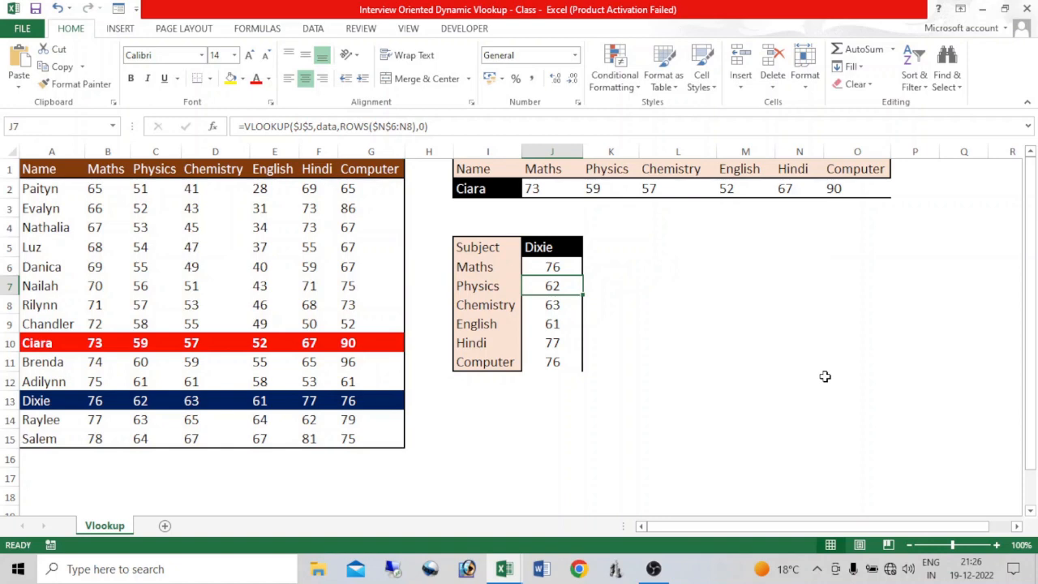